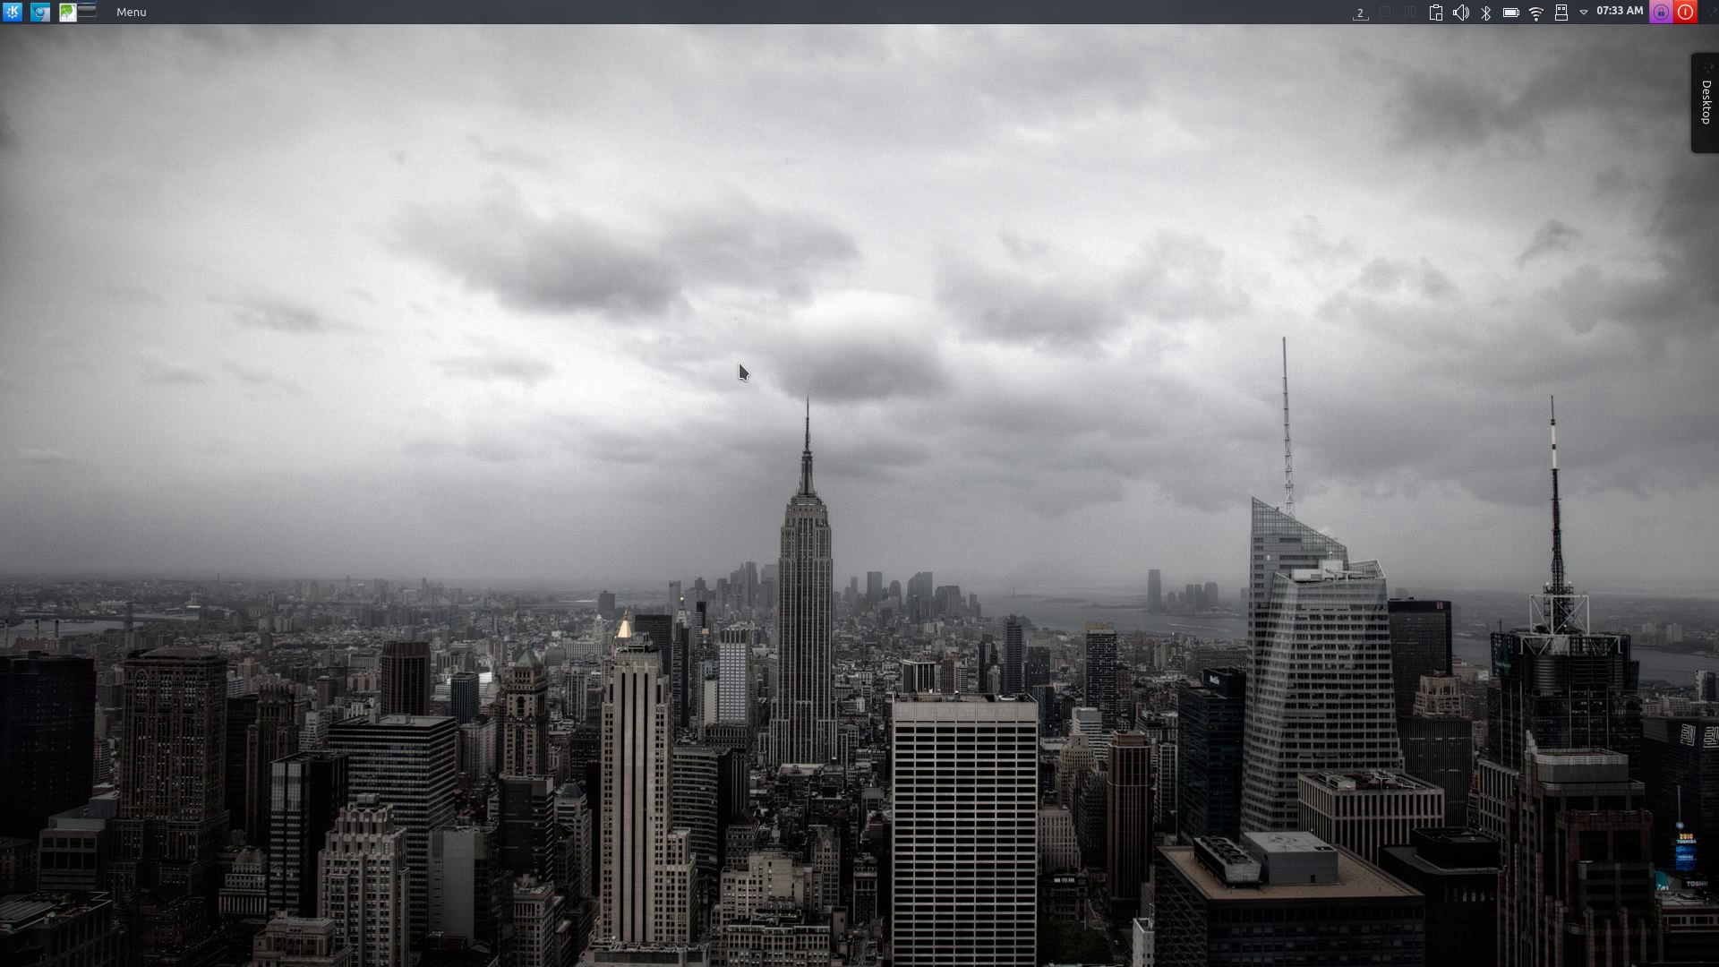
- Start Dolphin (File Manager) from the top of the K application launcher menu
click(11, 11)
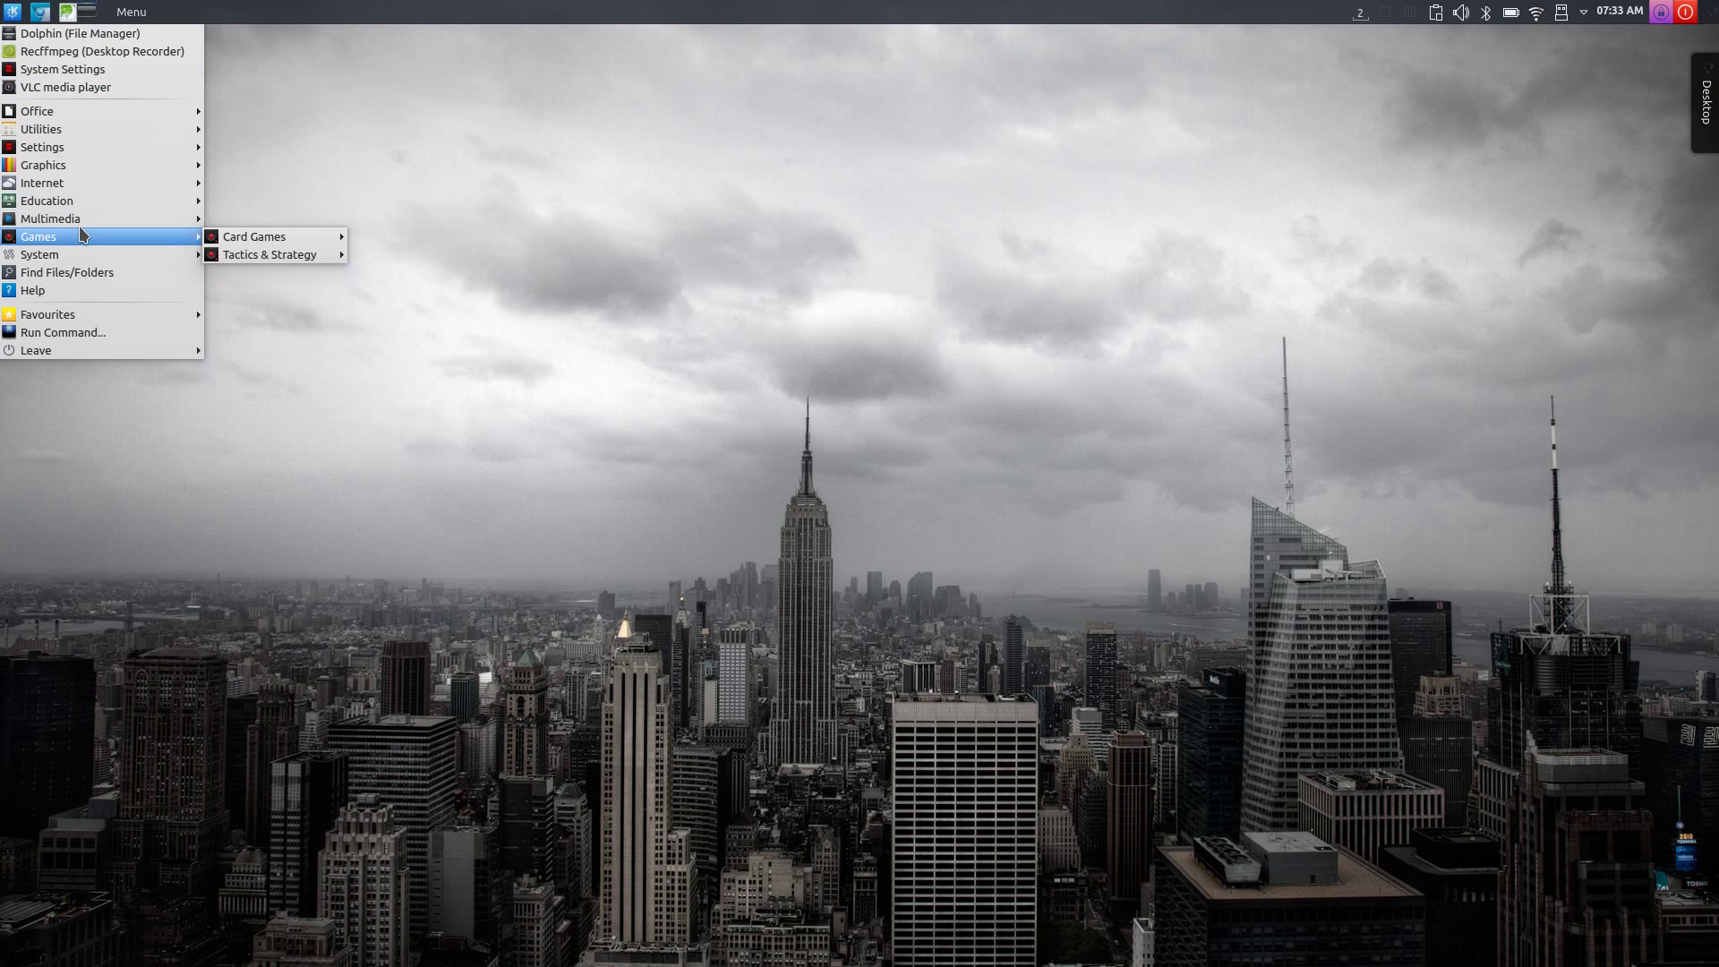
mouse_move(75, 109)
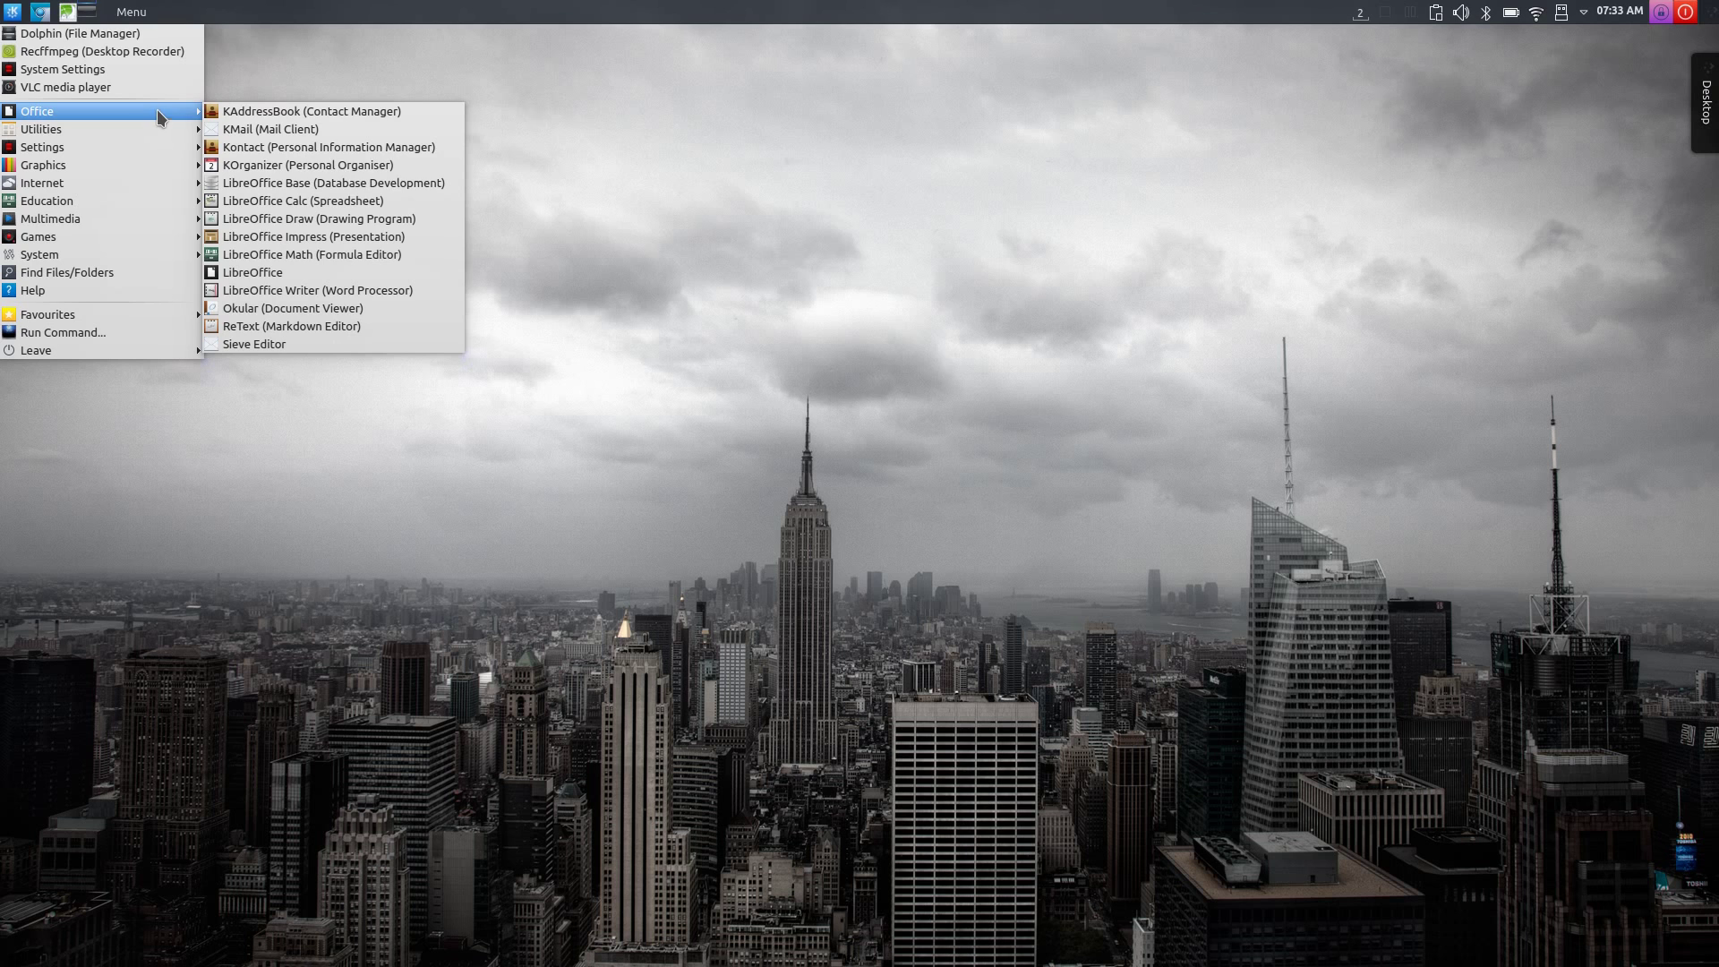
click(57, 36)
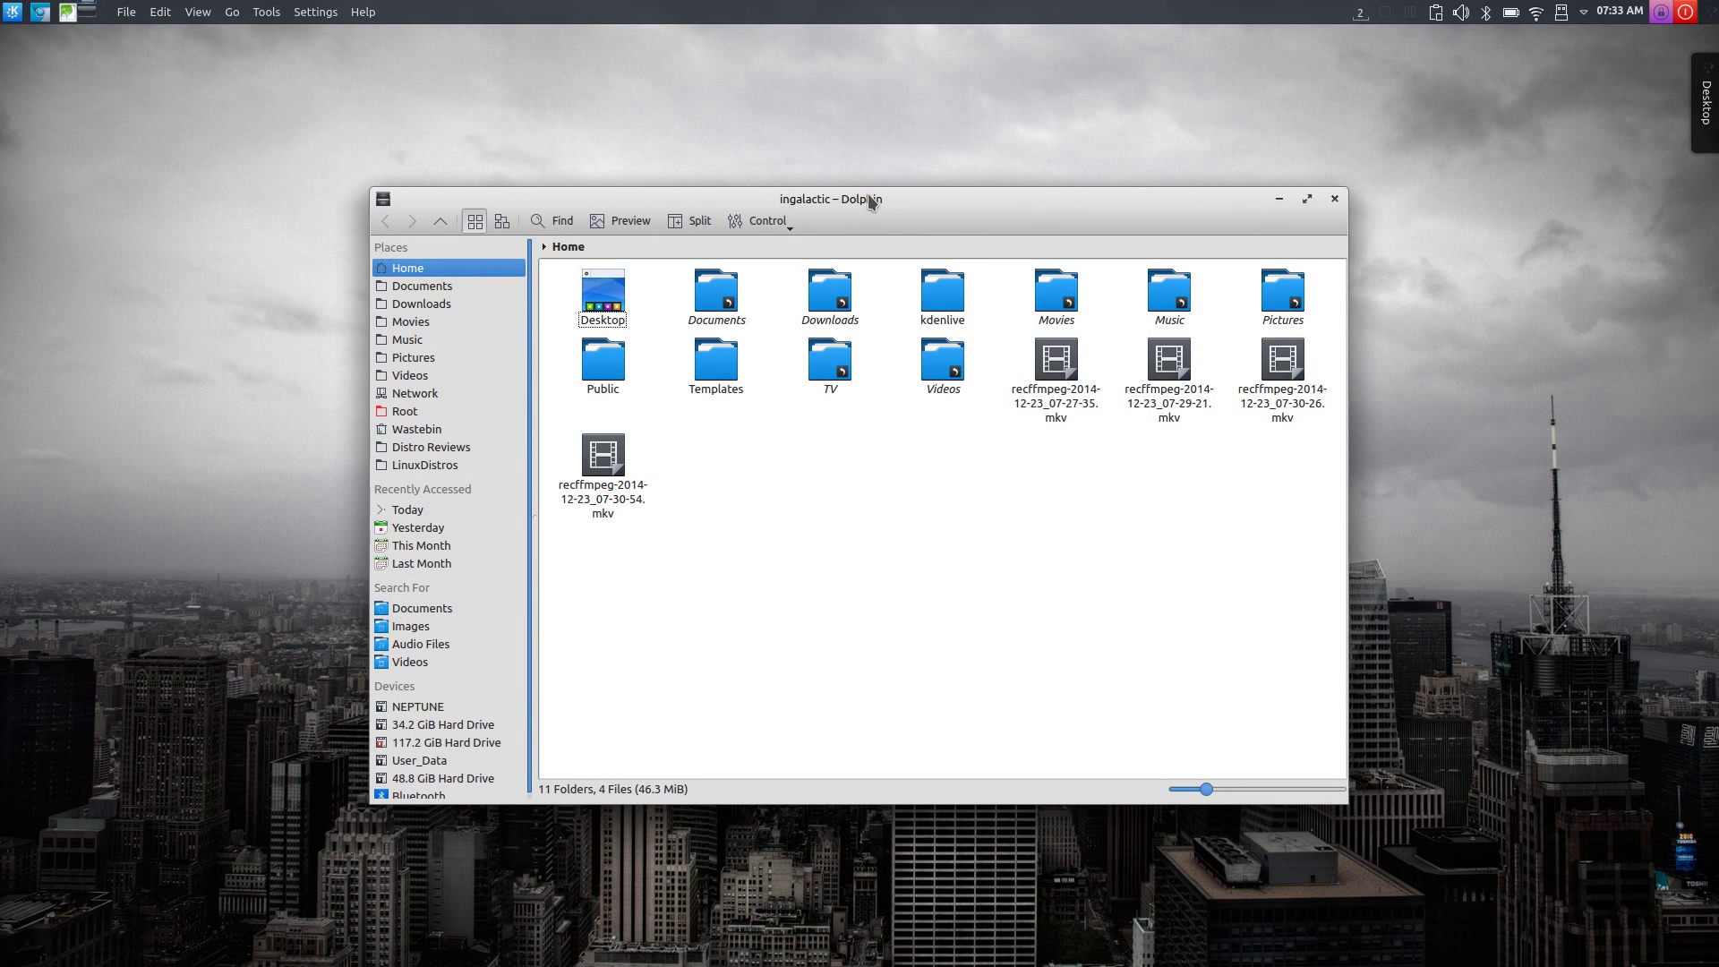
- Move the Dolphin Home folder window down a little and slightly left
mouse_move(867, 199)
mouse_down()
mouse_move(812, 191)
mouse_move(782, 226)
mouse_move(849, 222)
mouse_up()
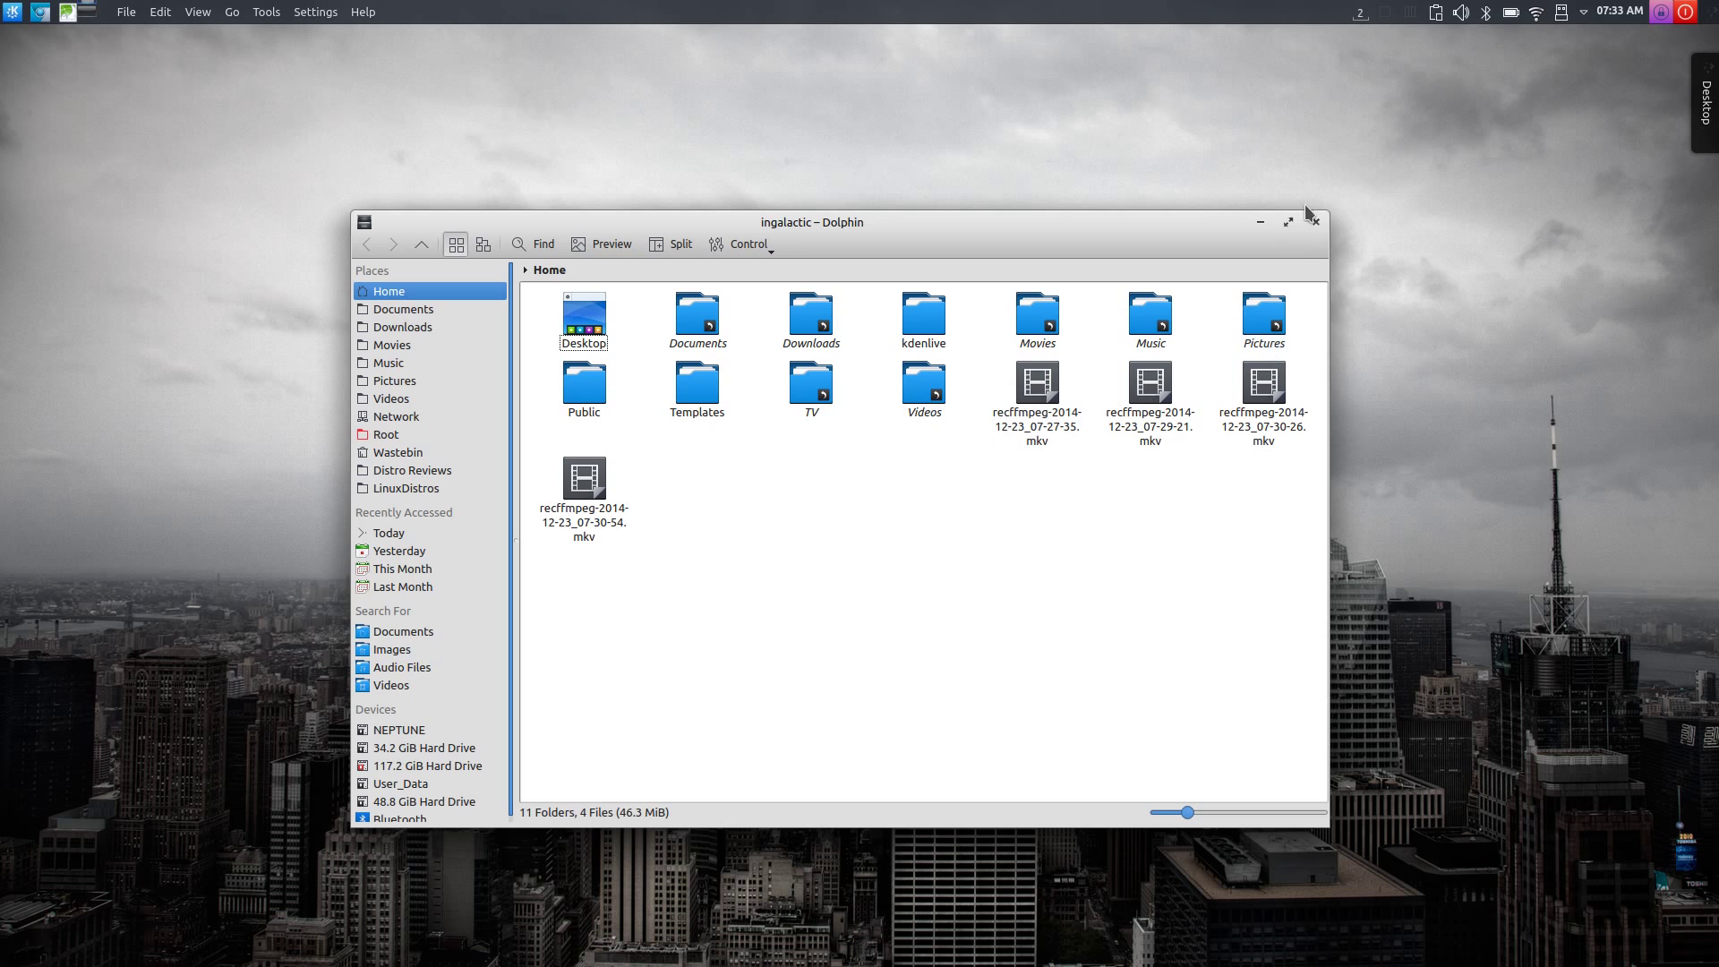
drag(1208, 228, 1196, 229)
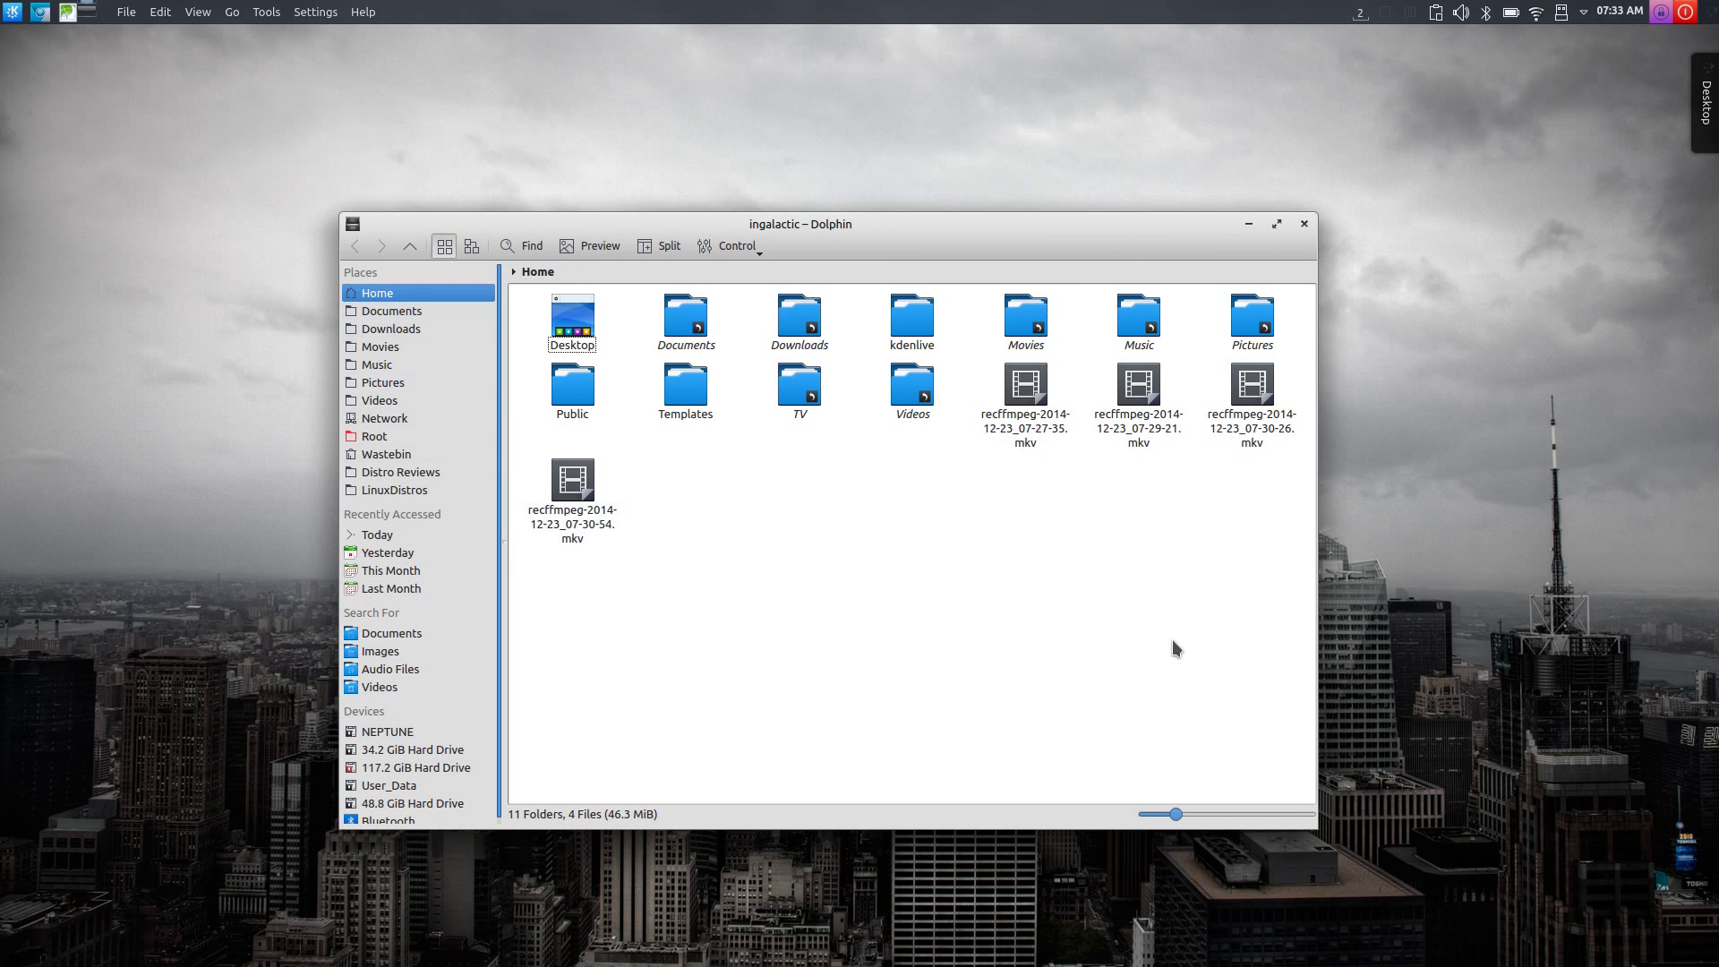
- Close the Dolphin file manager window
click(1305, 224)
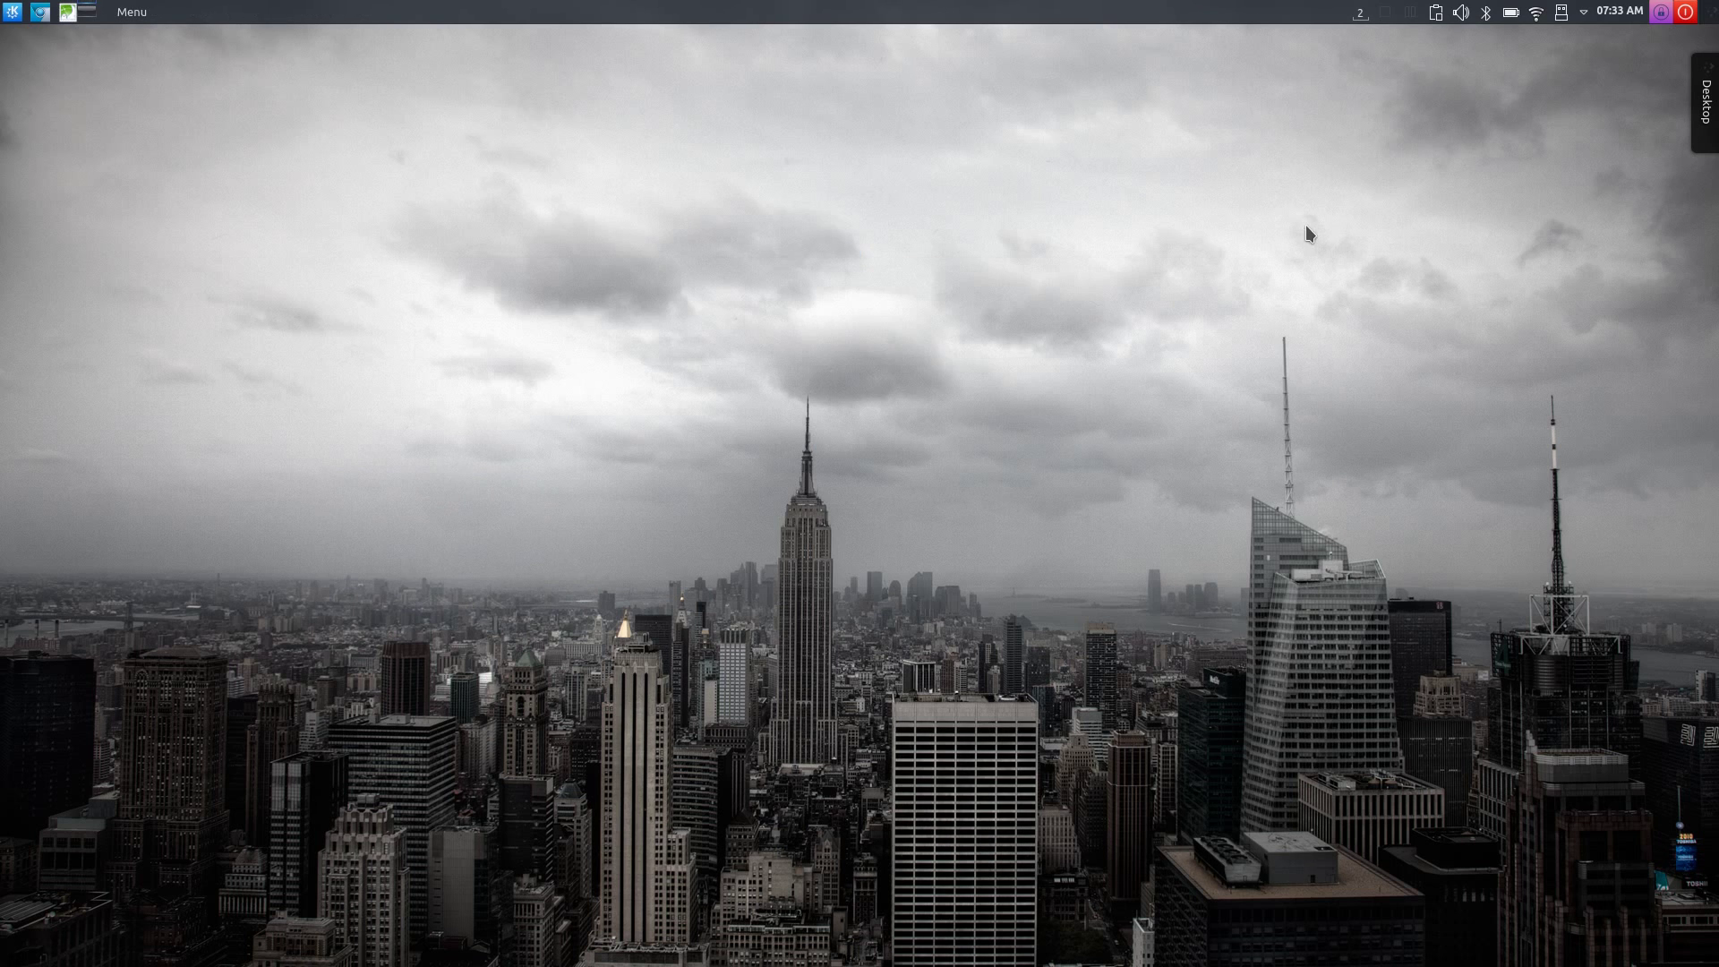
right_click(953, 200)
click(716, 225)
- Launch GIMP by running 'gimp' from KRunner and move its window further left
key(alt+F2)
text(gimp)
key(Return)
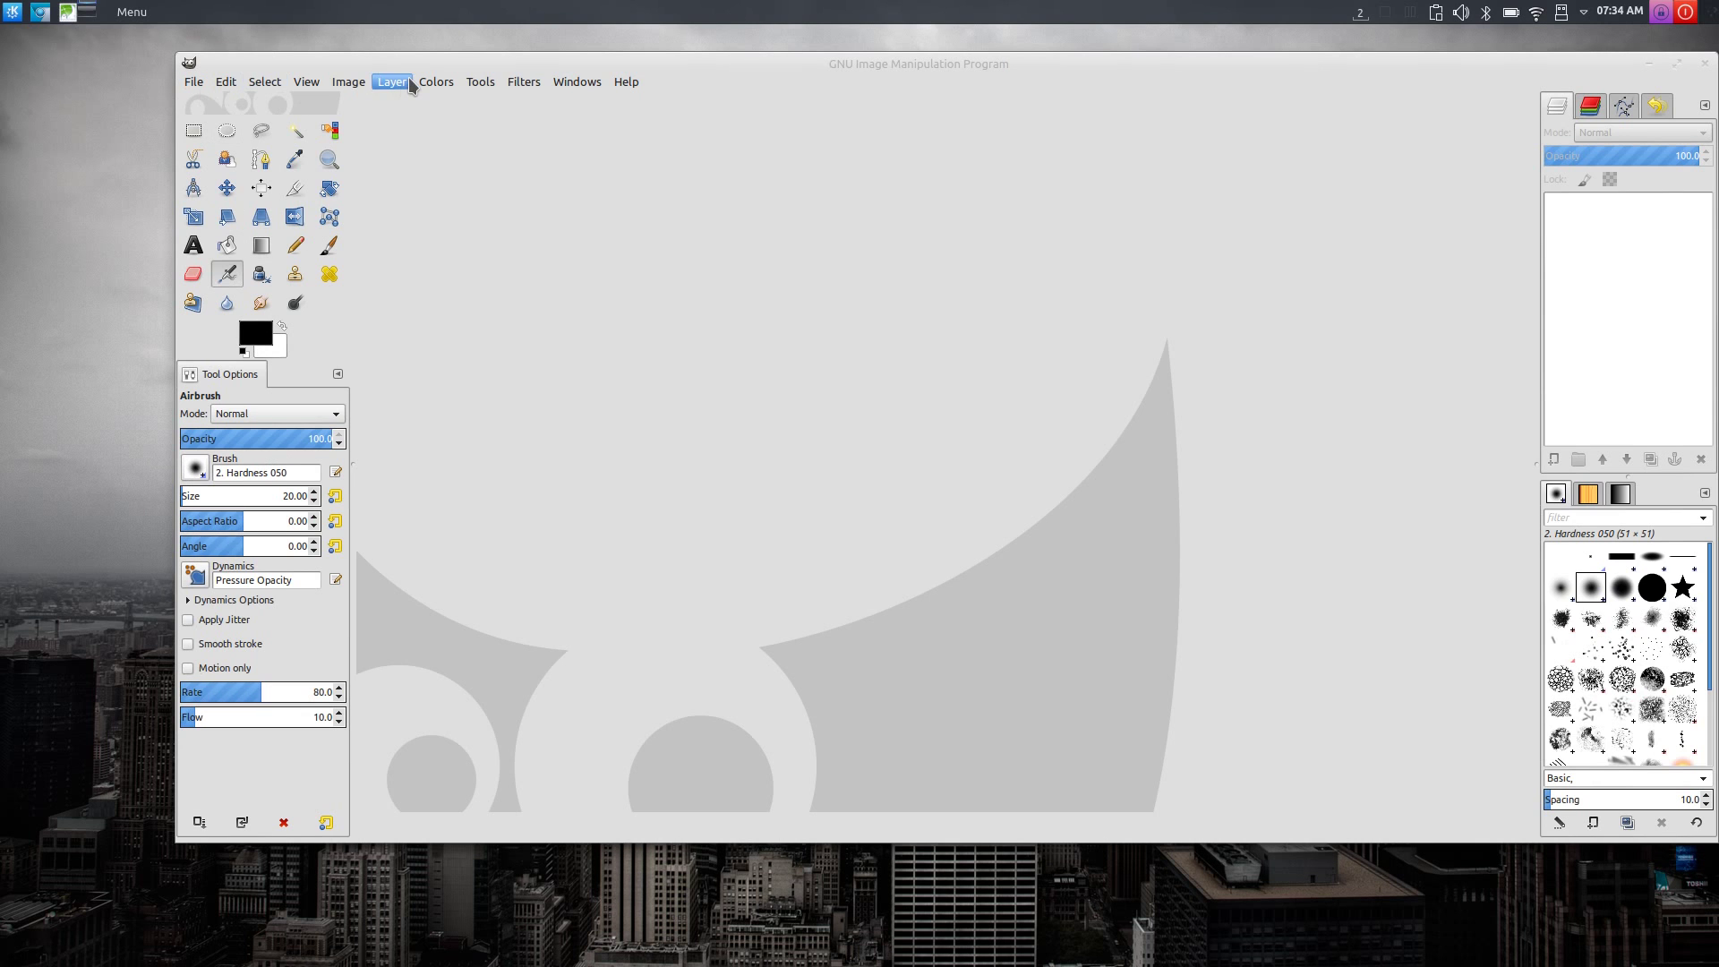
drag(420, 69, 369, 67)
- Launch Kdenlive by running 'kden' from KRunner
key(alt+F2)
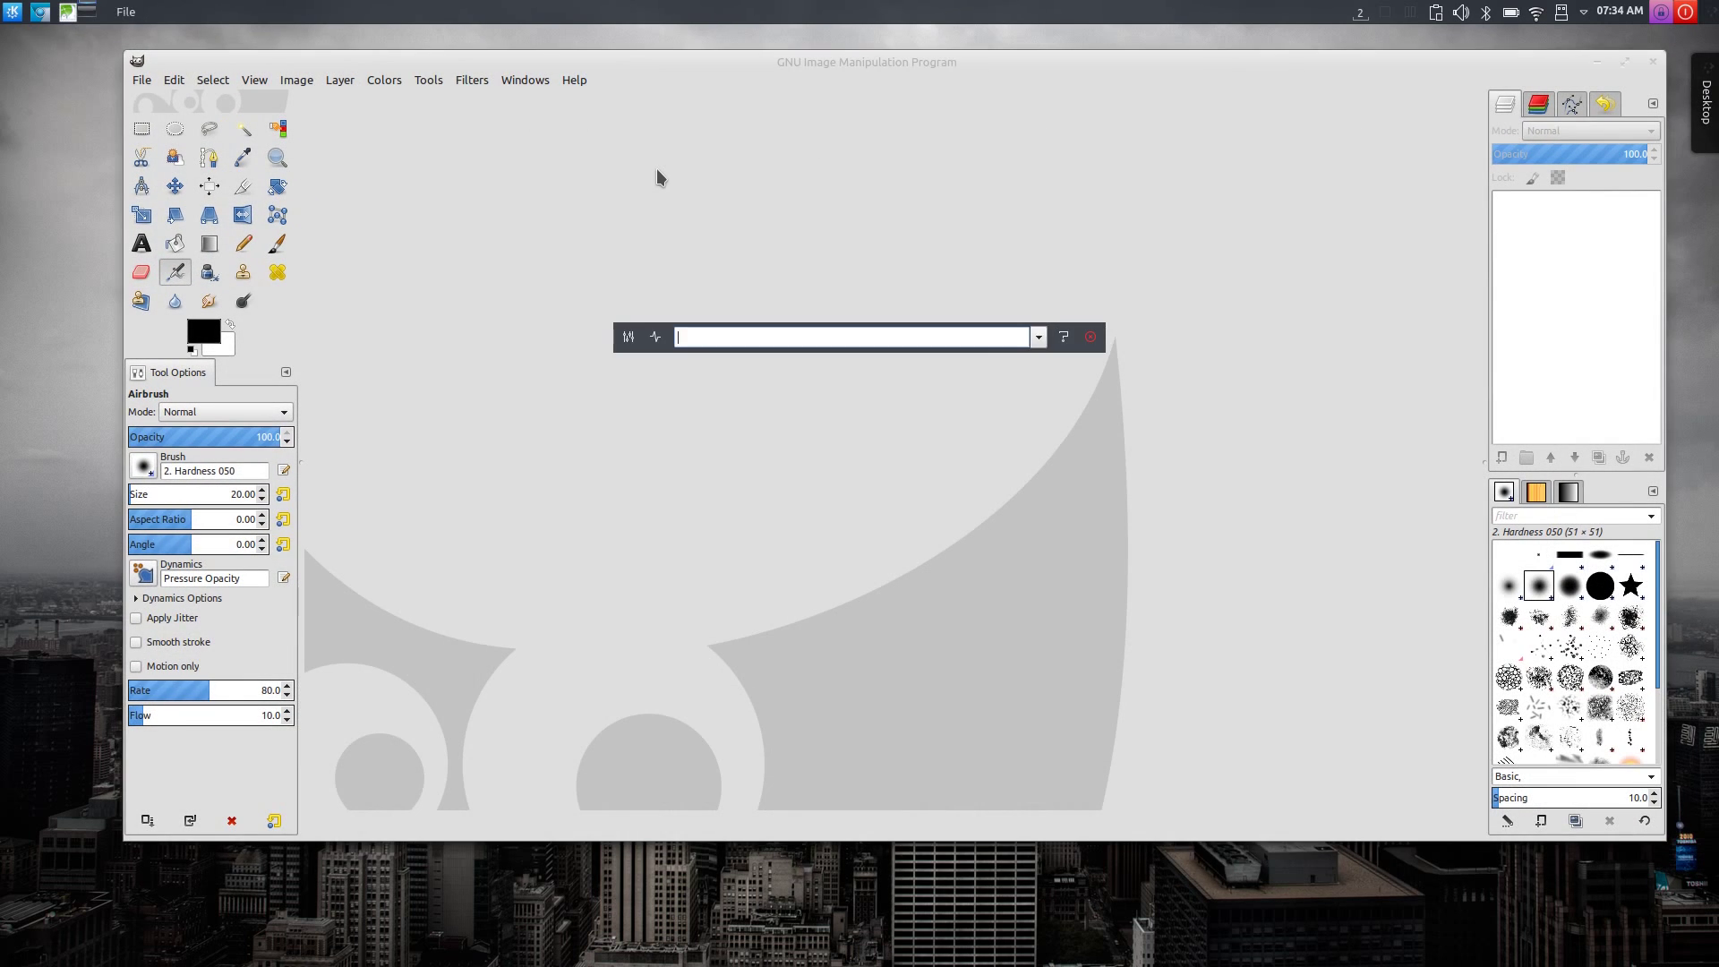
text(kden)
key(Return)
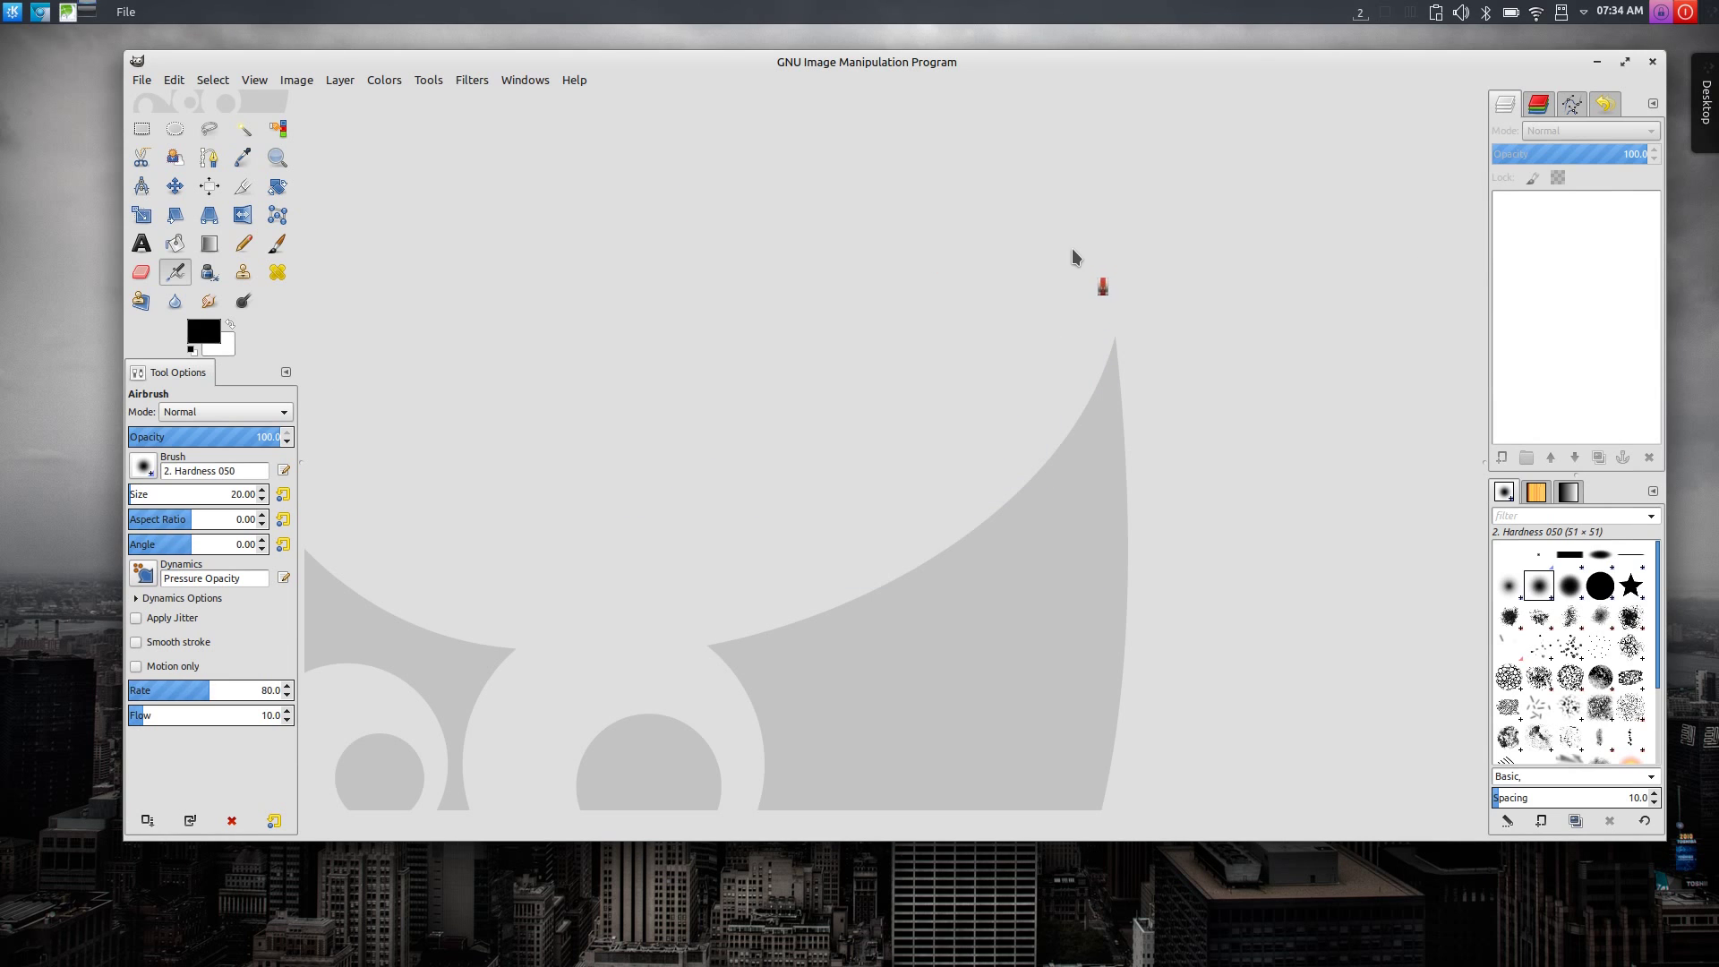
- Search 'w' in KRunner and start LibreOffice Writer from the results
key(alt+F2)
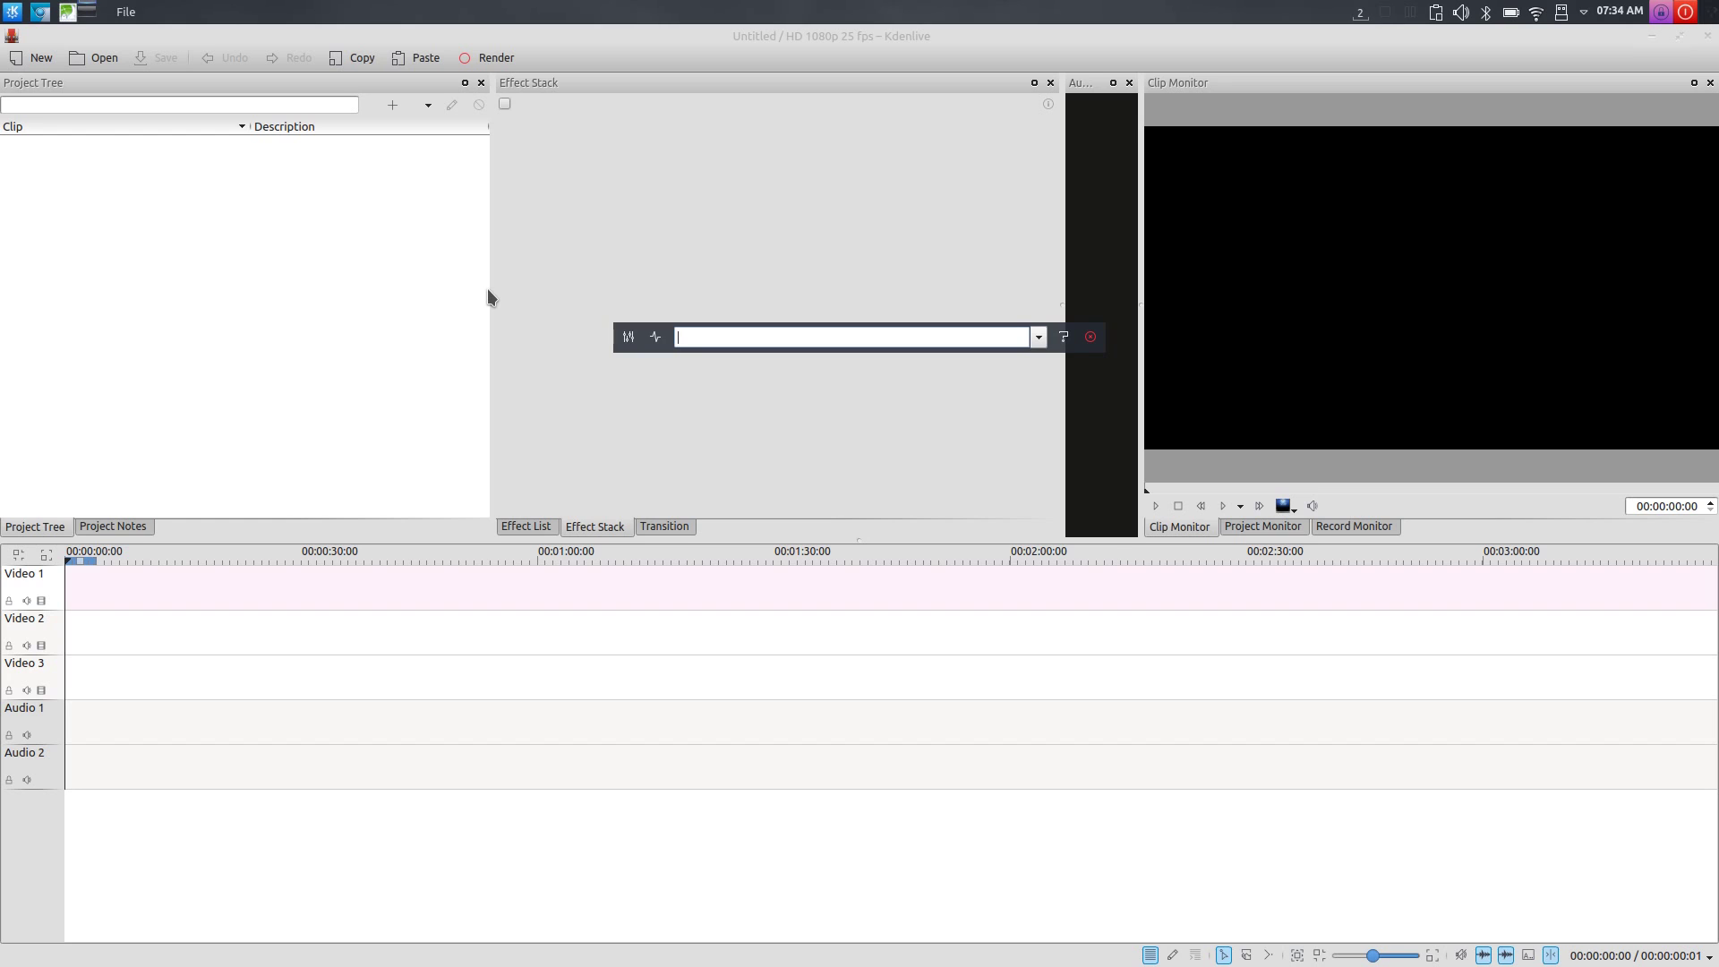
text(w)
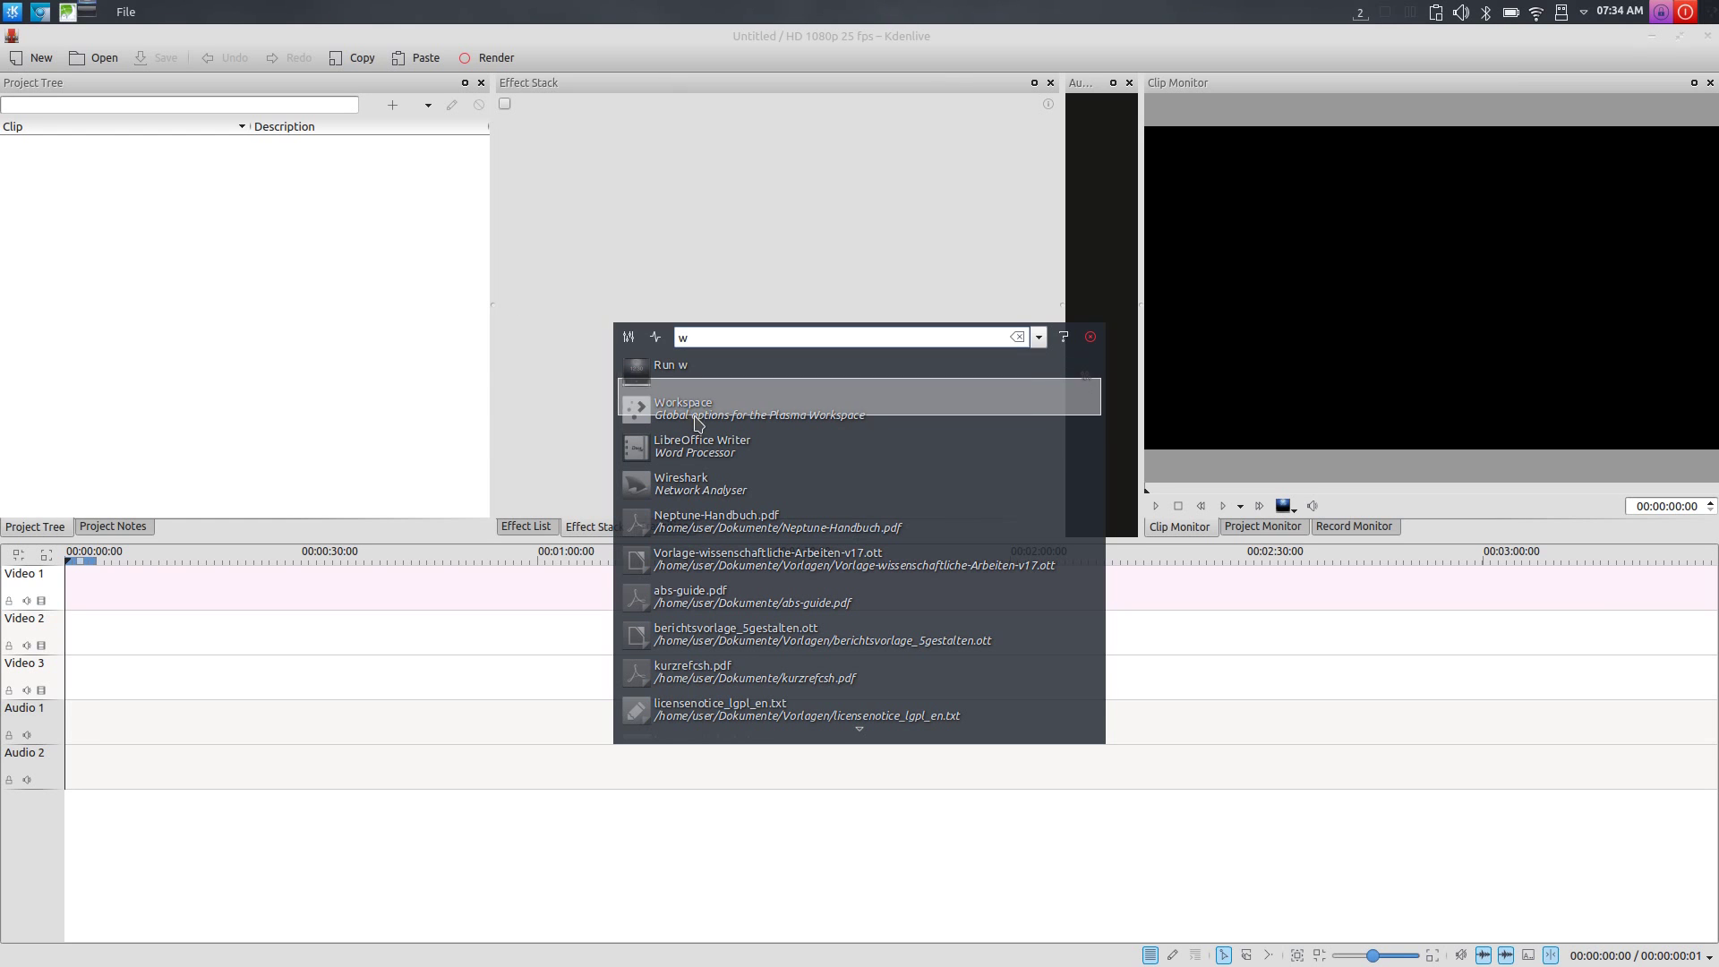
click(699, 448)
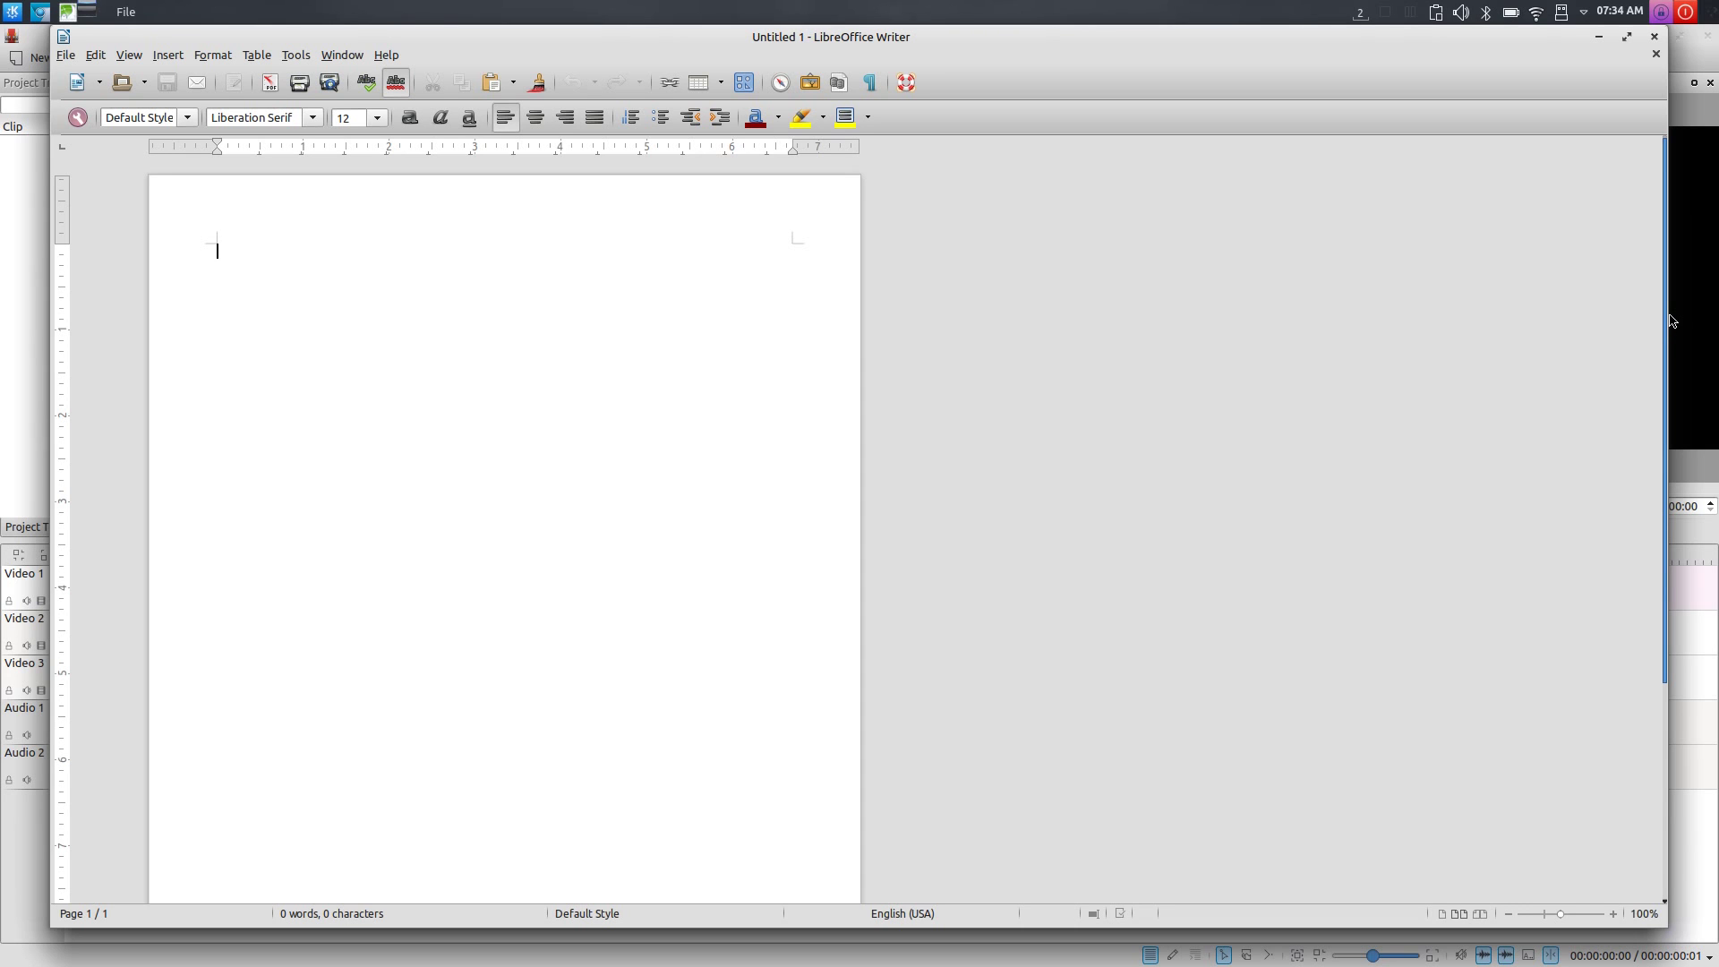
- Narrow and reposition the Writer window, then close Writer, Kdenlive and GIMP
drag(1677, 315, 959, 307)
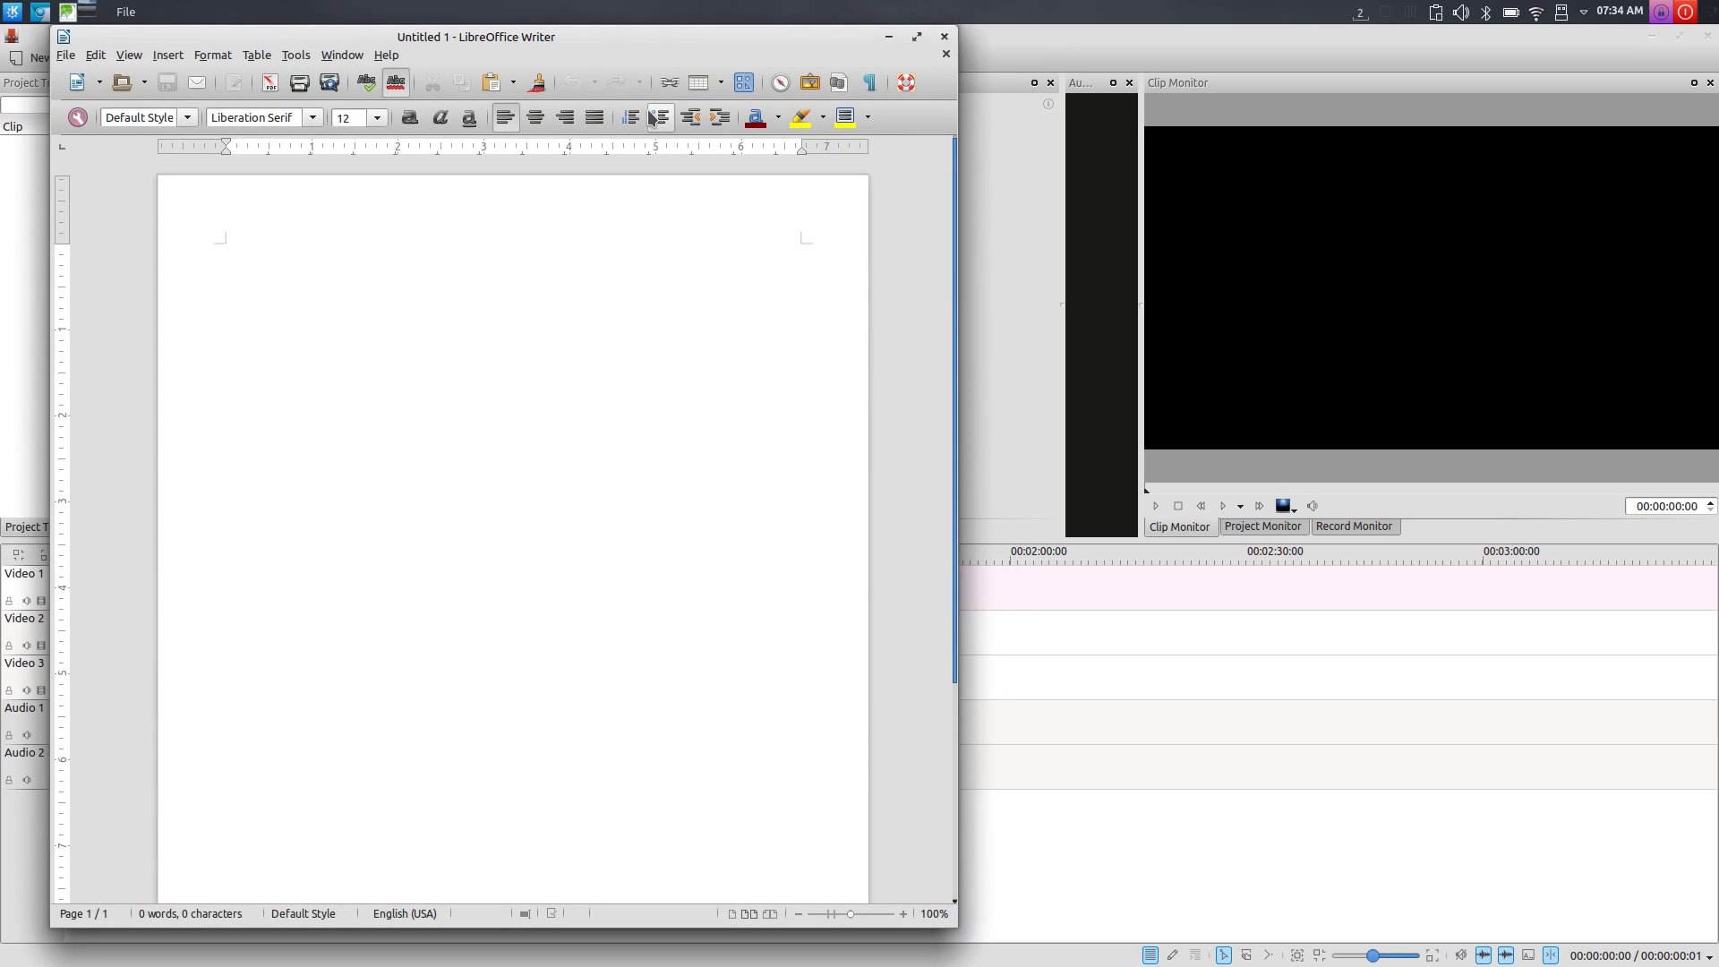
drag(565, 45, 1174, 162)
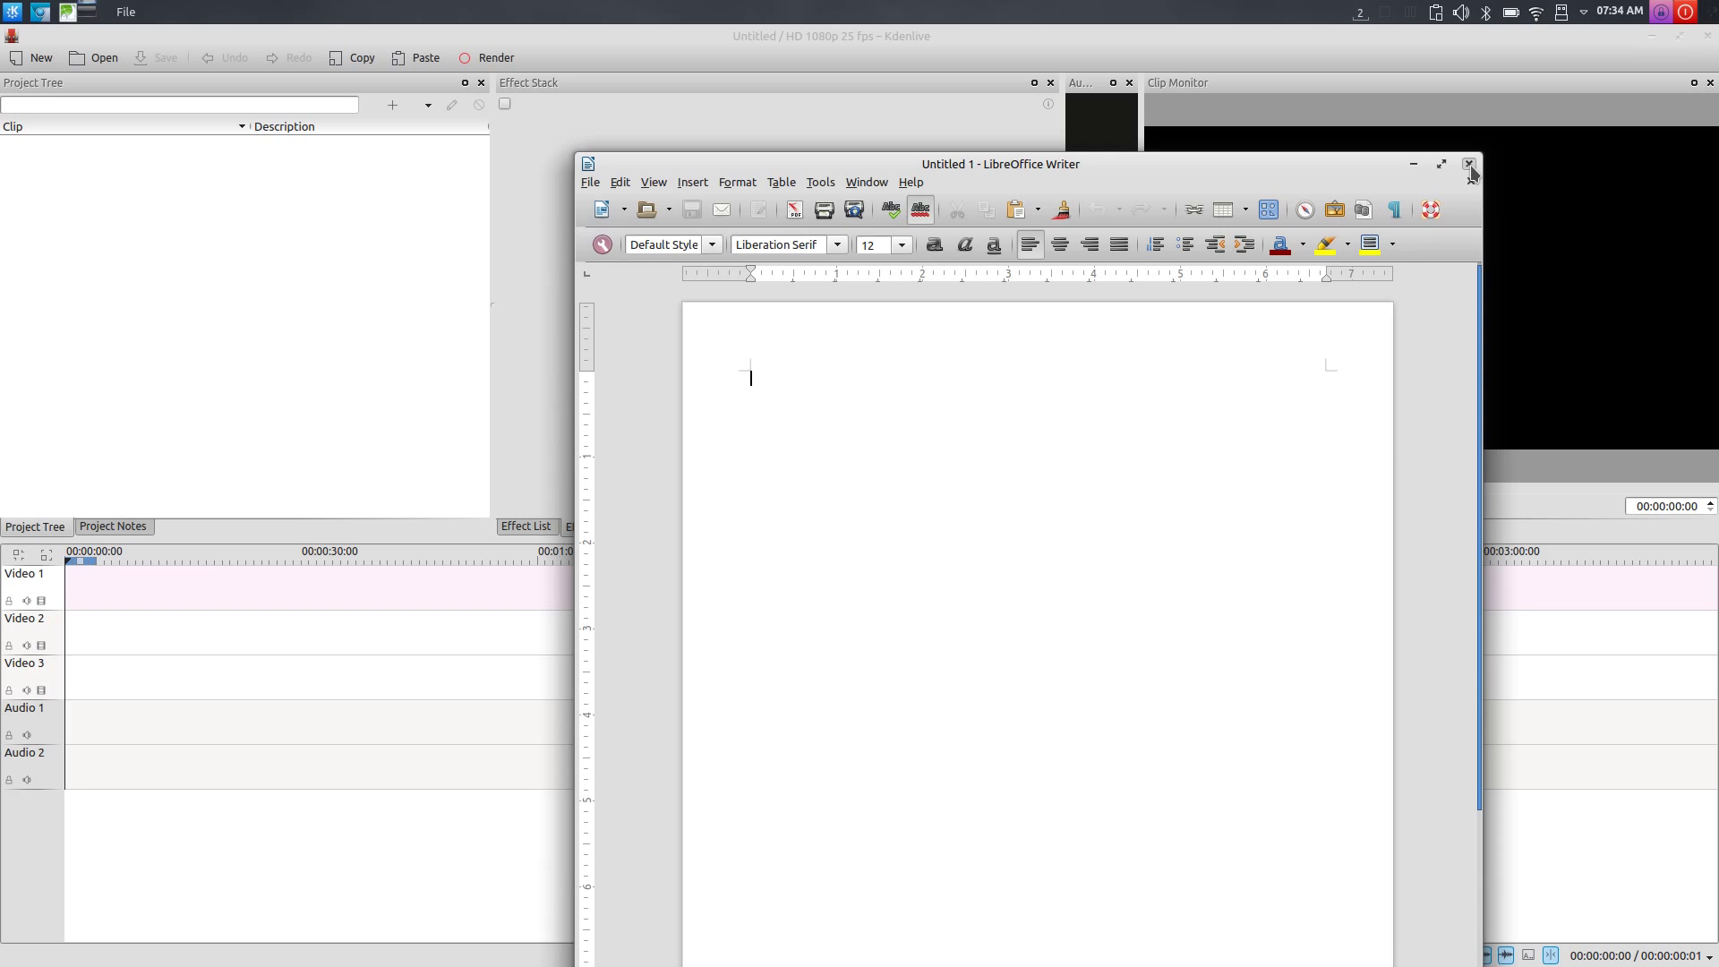
click(1469, 166)
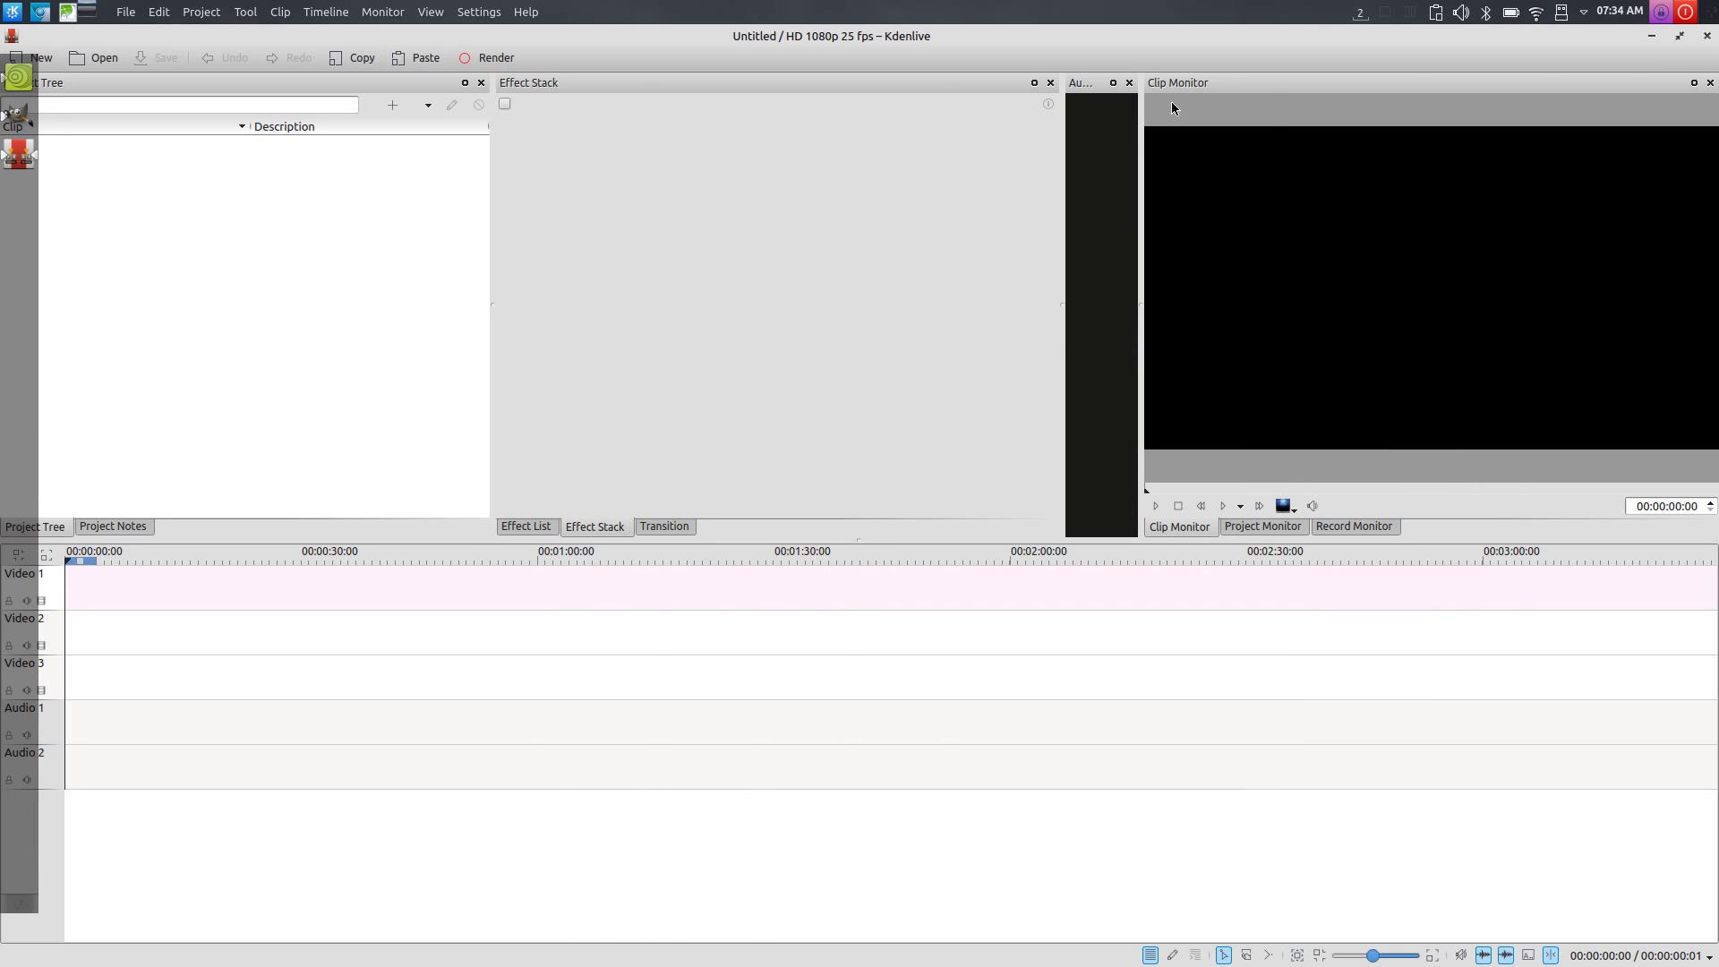
click(1707, 36)
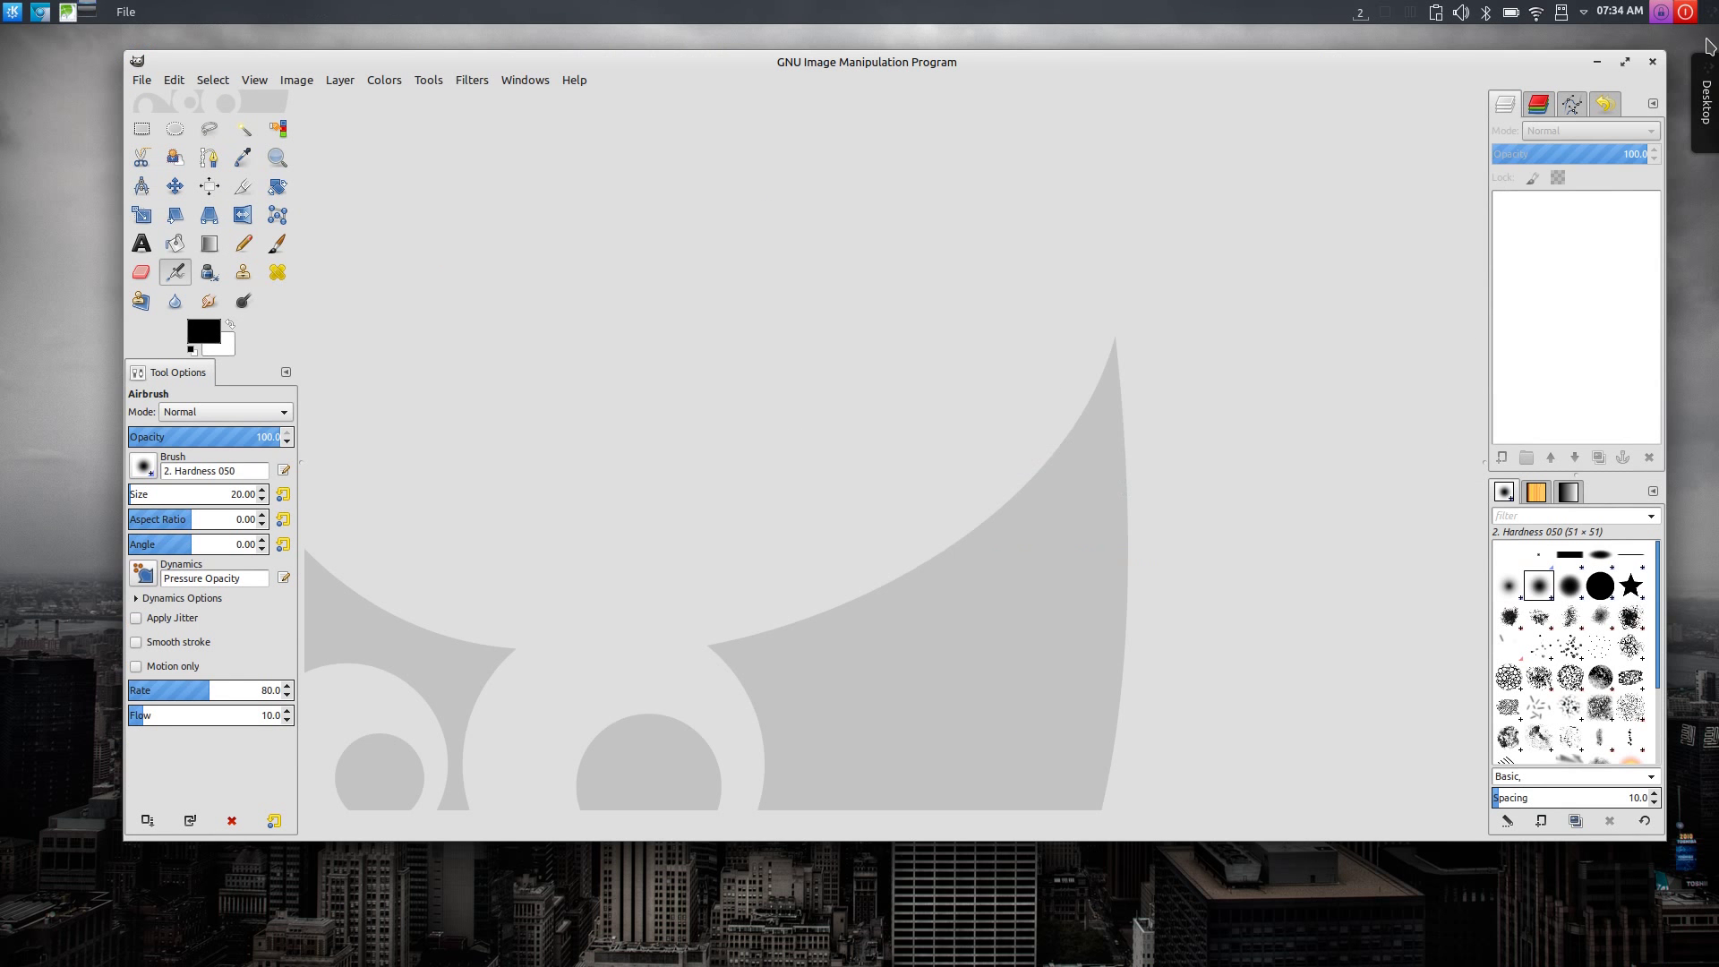
click(1652, 65)
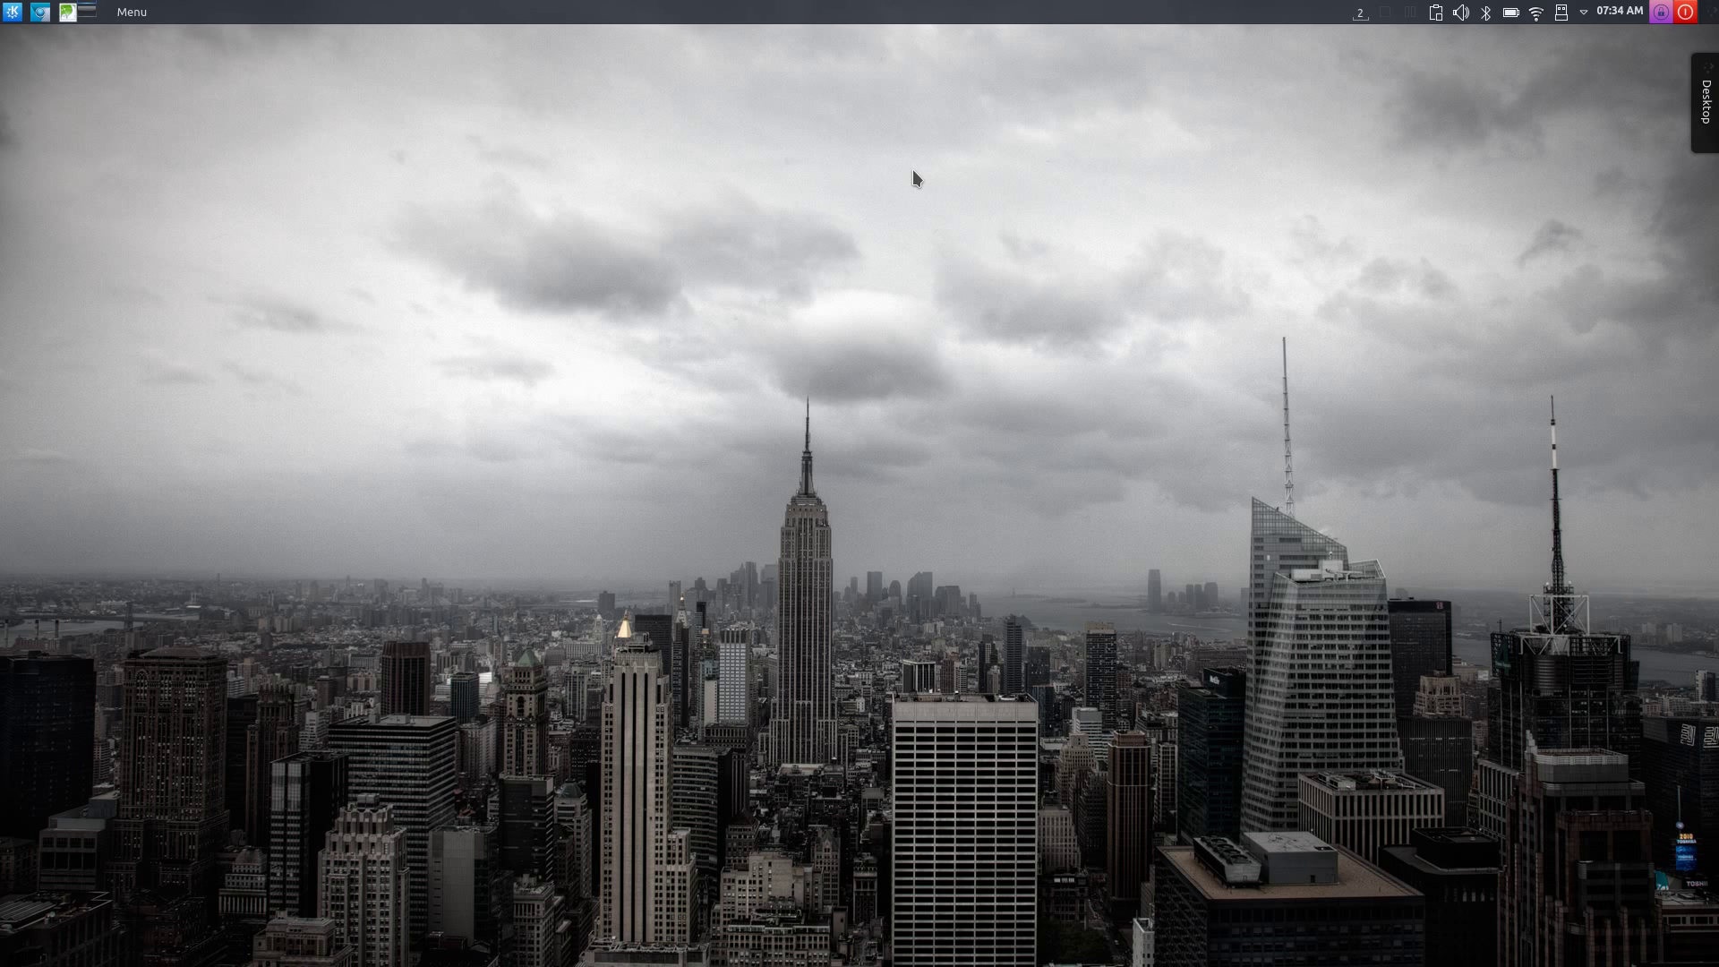
right_click(1003, 19)
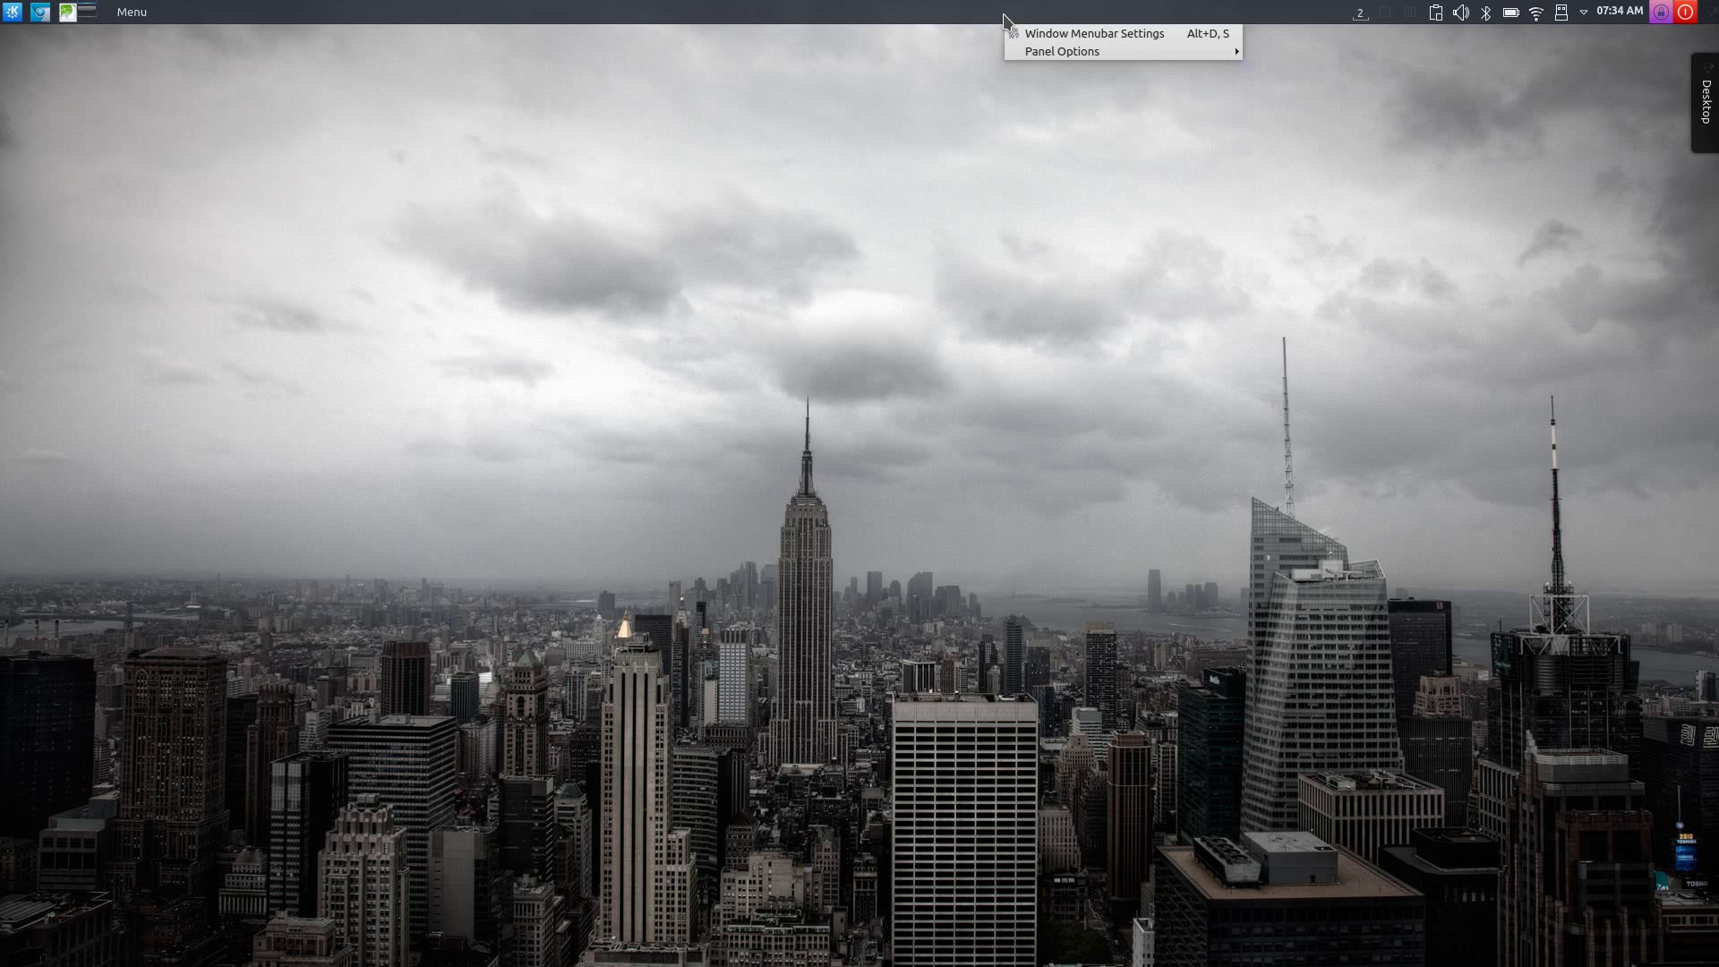
mouse_move(1043, 54)
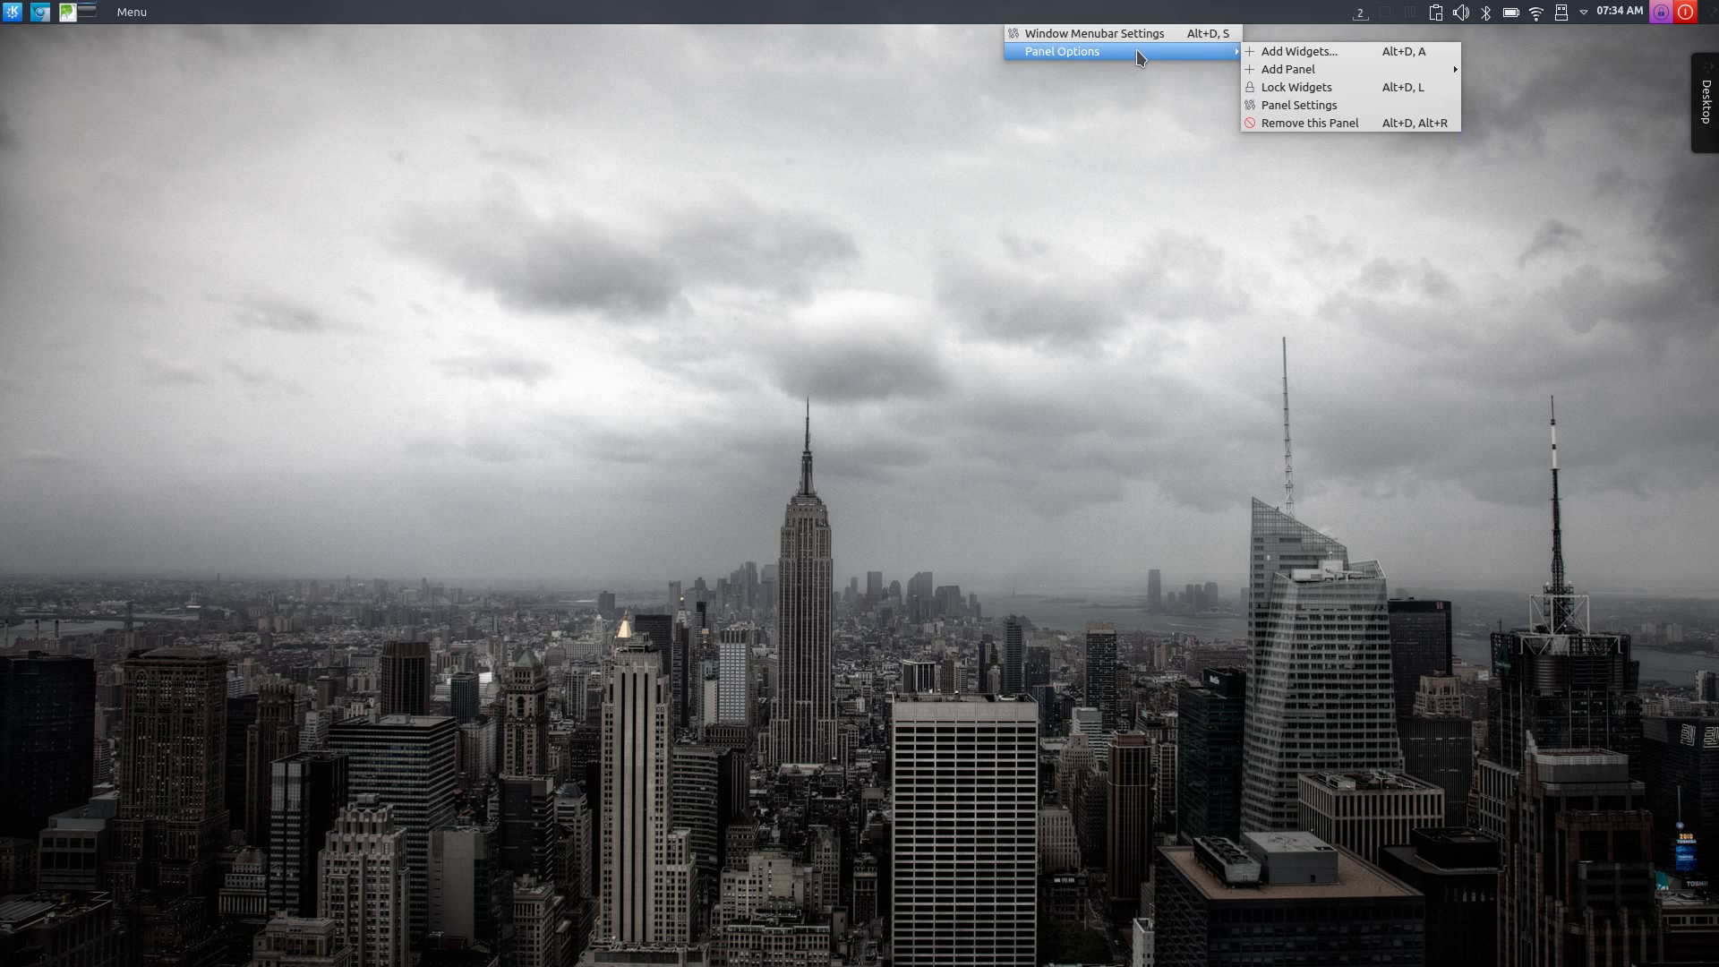
mouse_move(1306, 69)
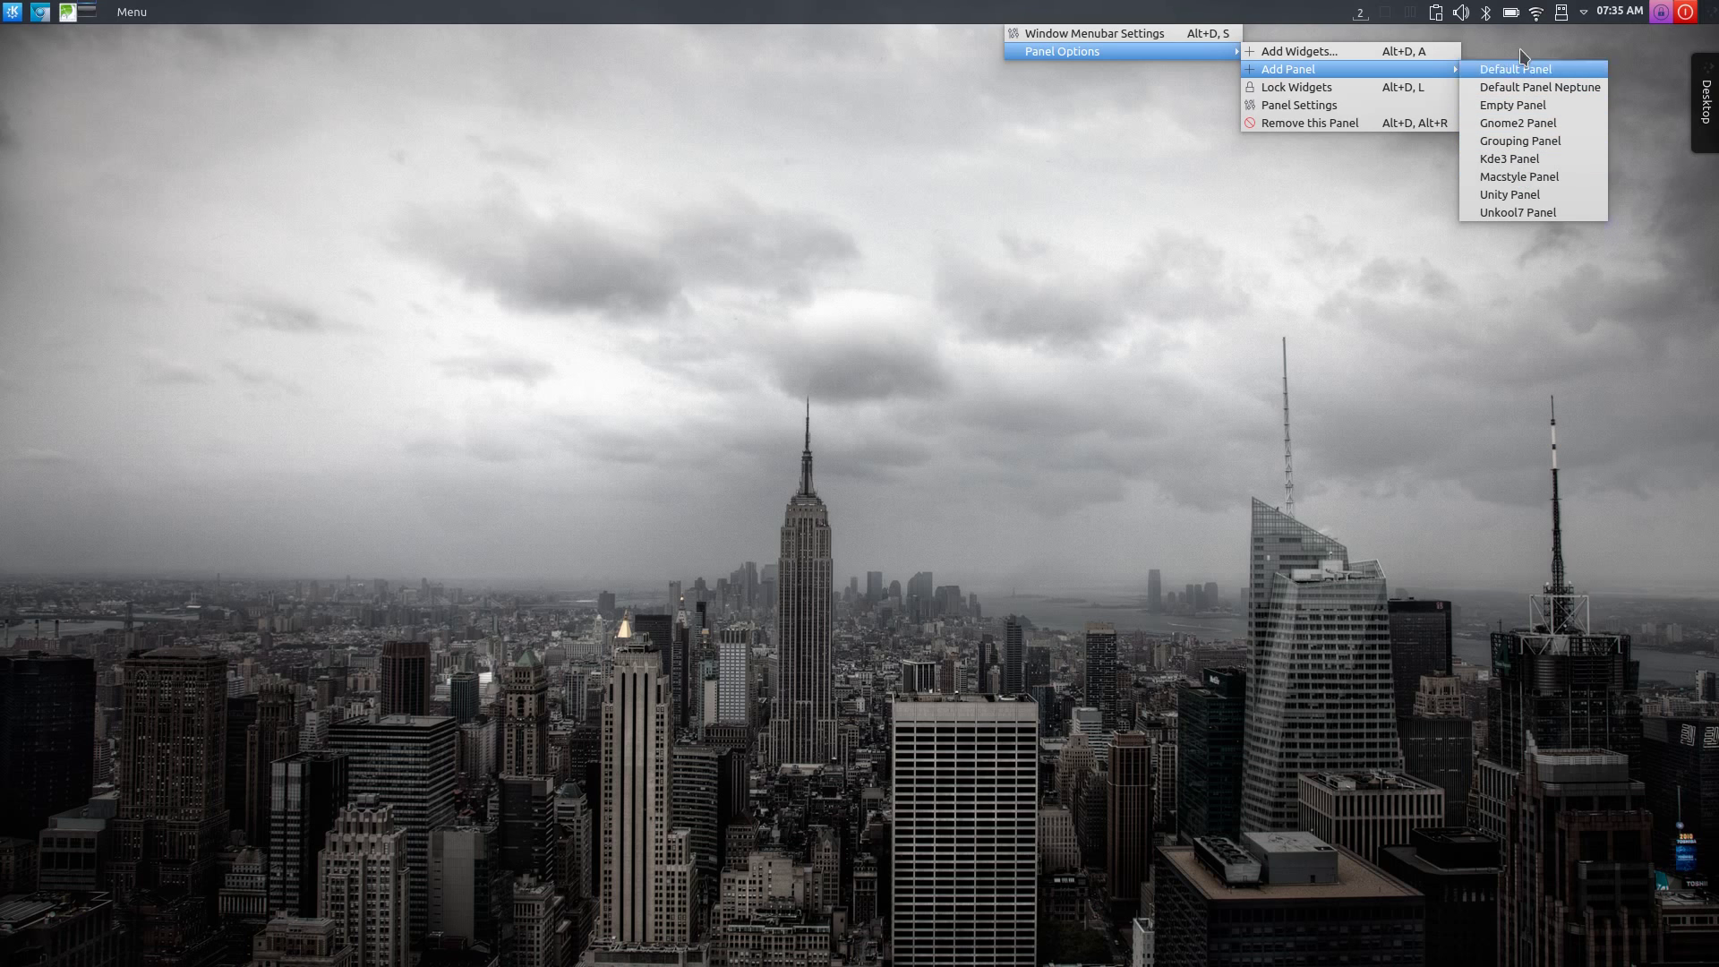
click(904, 8)
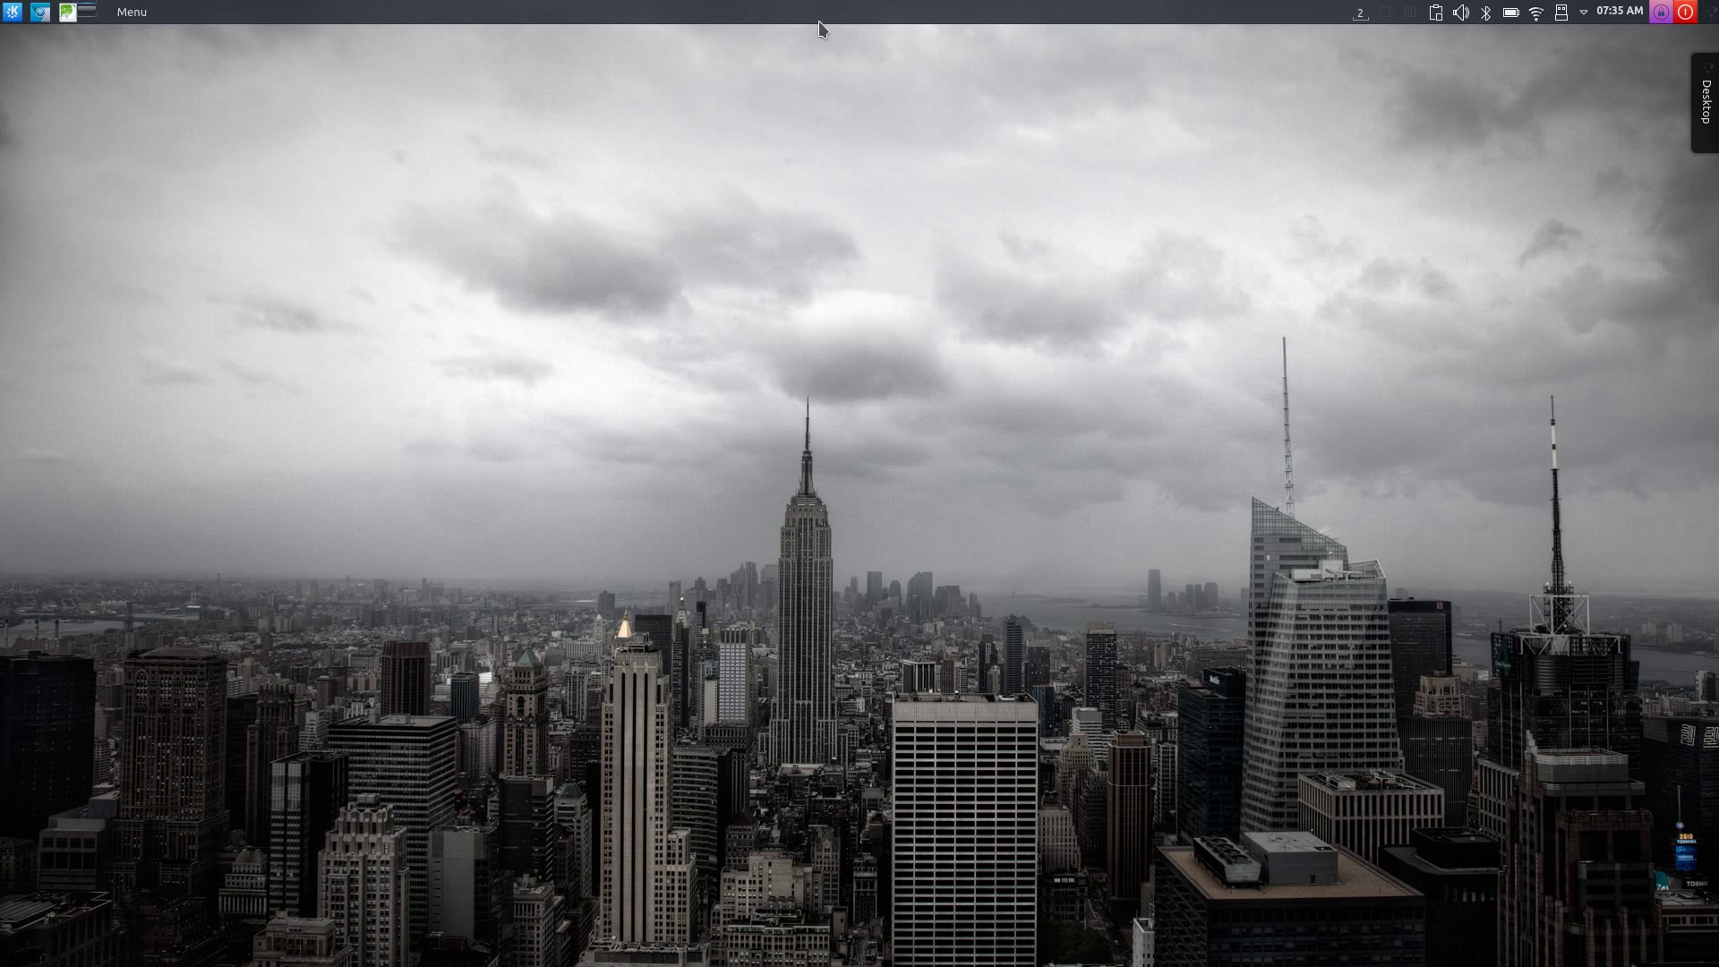
- Start Dolphin from the K launcher, browse its Edit, Tools, Help and File menus, then close it
click(13, 16)
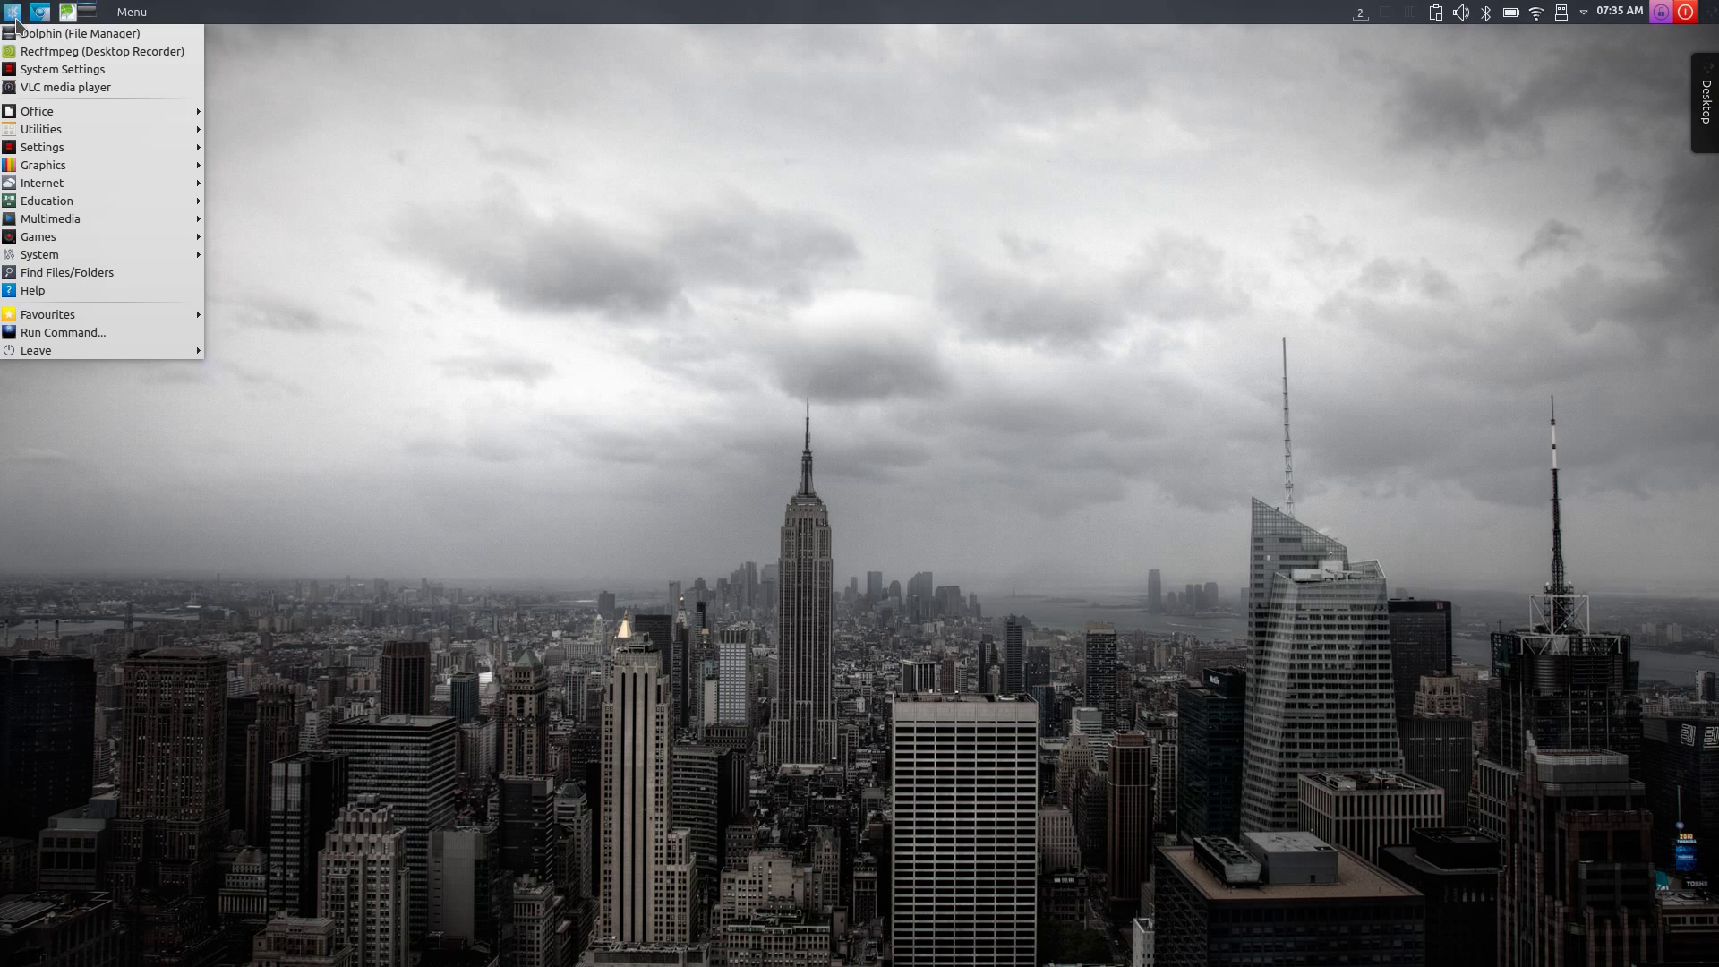
click(26, 34)
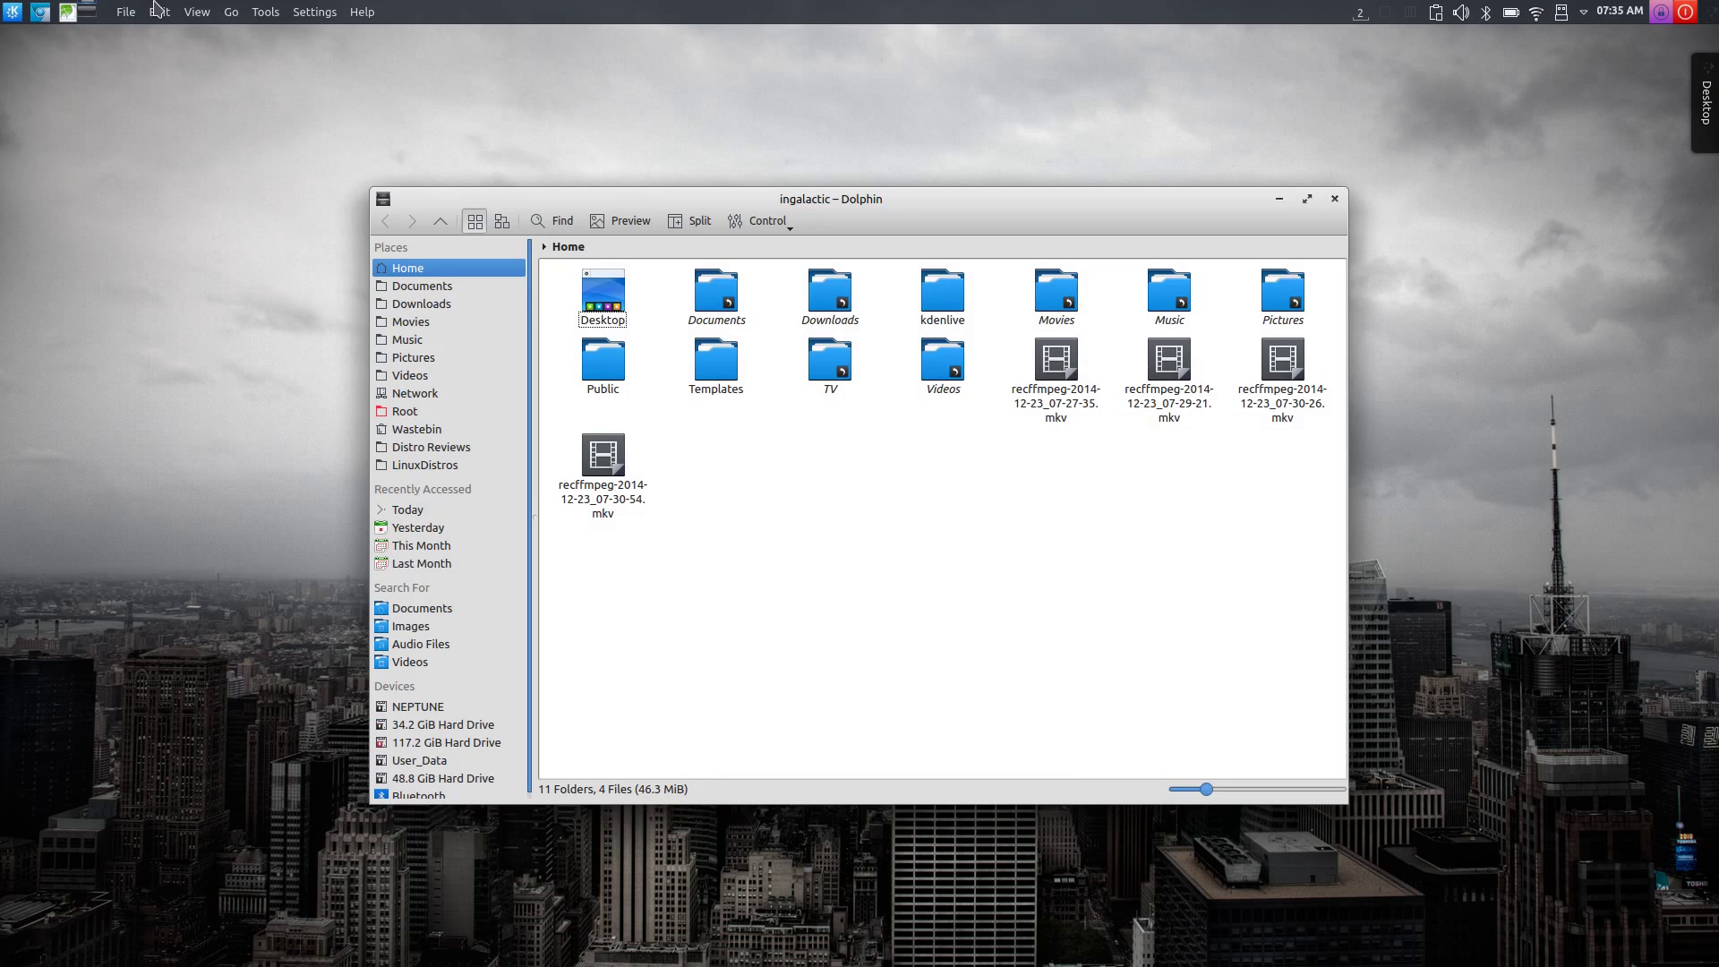
click(158, 10)
click(372, 14)
click(139, 14)
click(265, 11)
click(1334, 199)
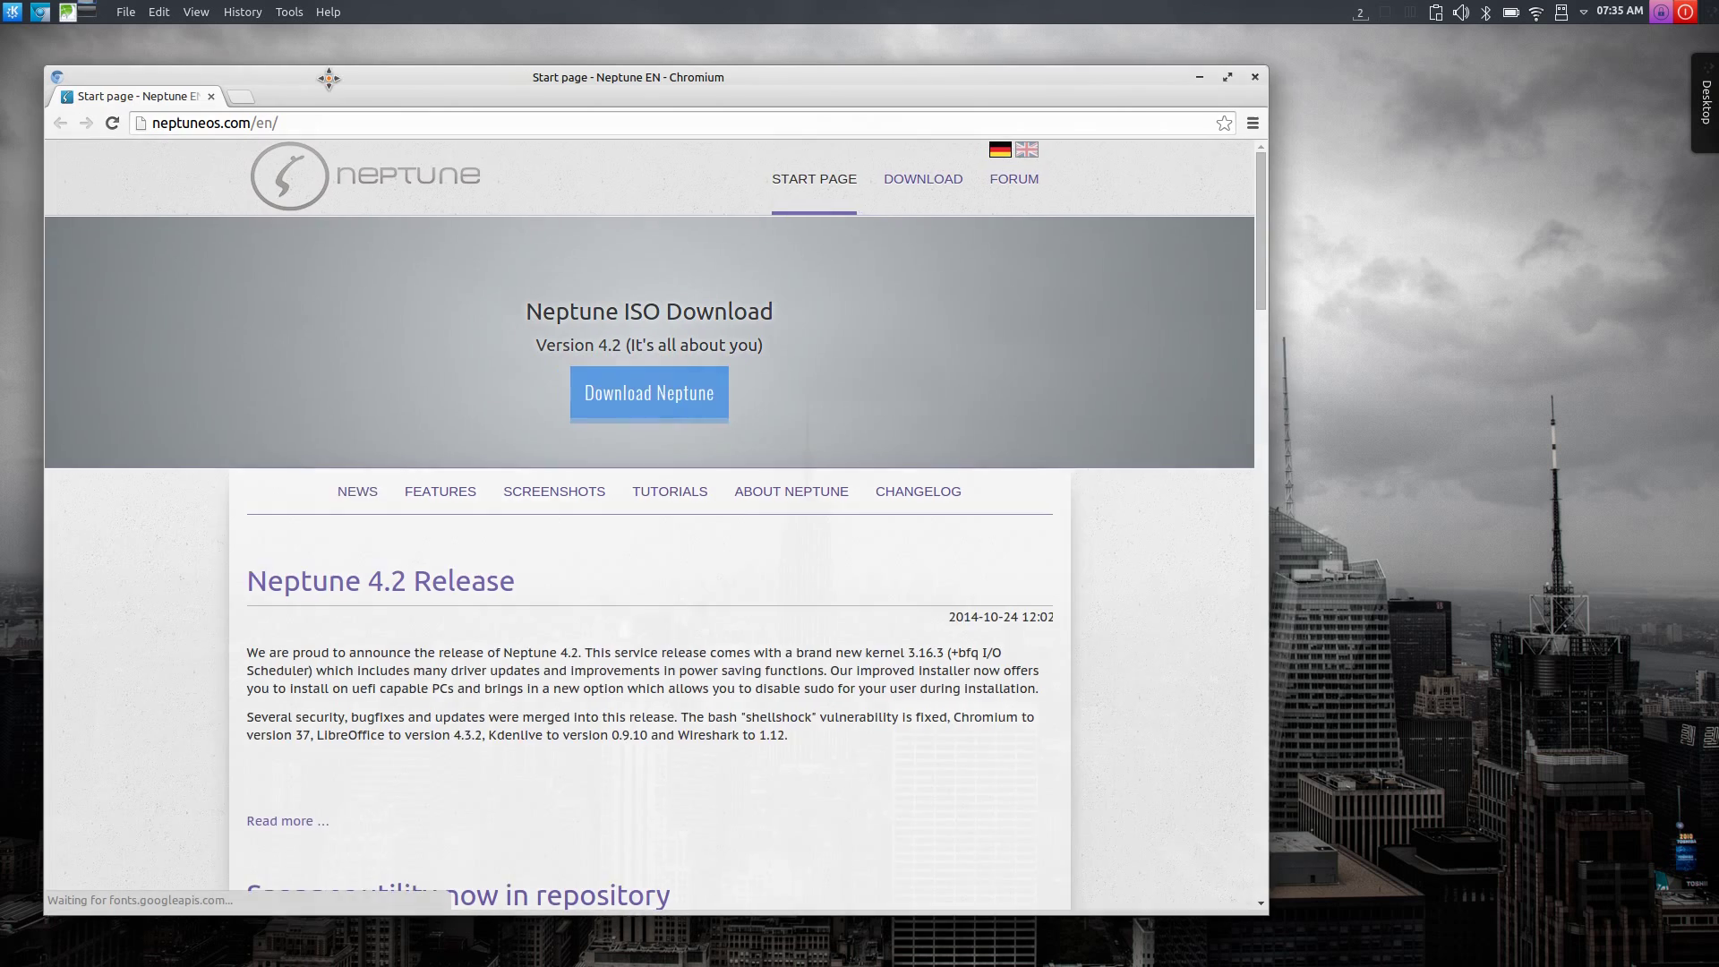
- Shift the Chromium window right and open a second tab on the Google new-tab page
drag(326, 77, 399, 73)
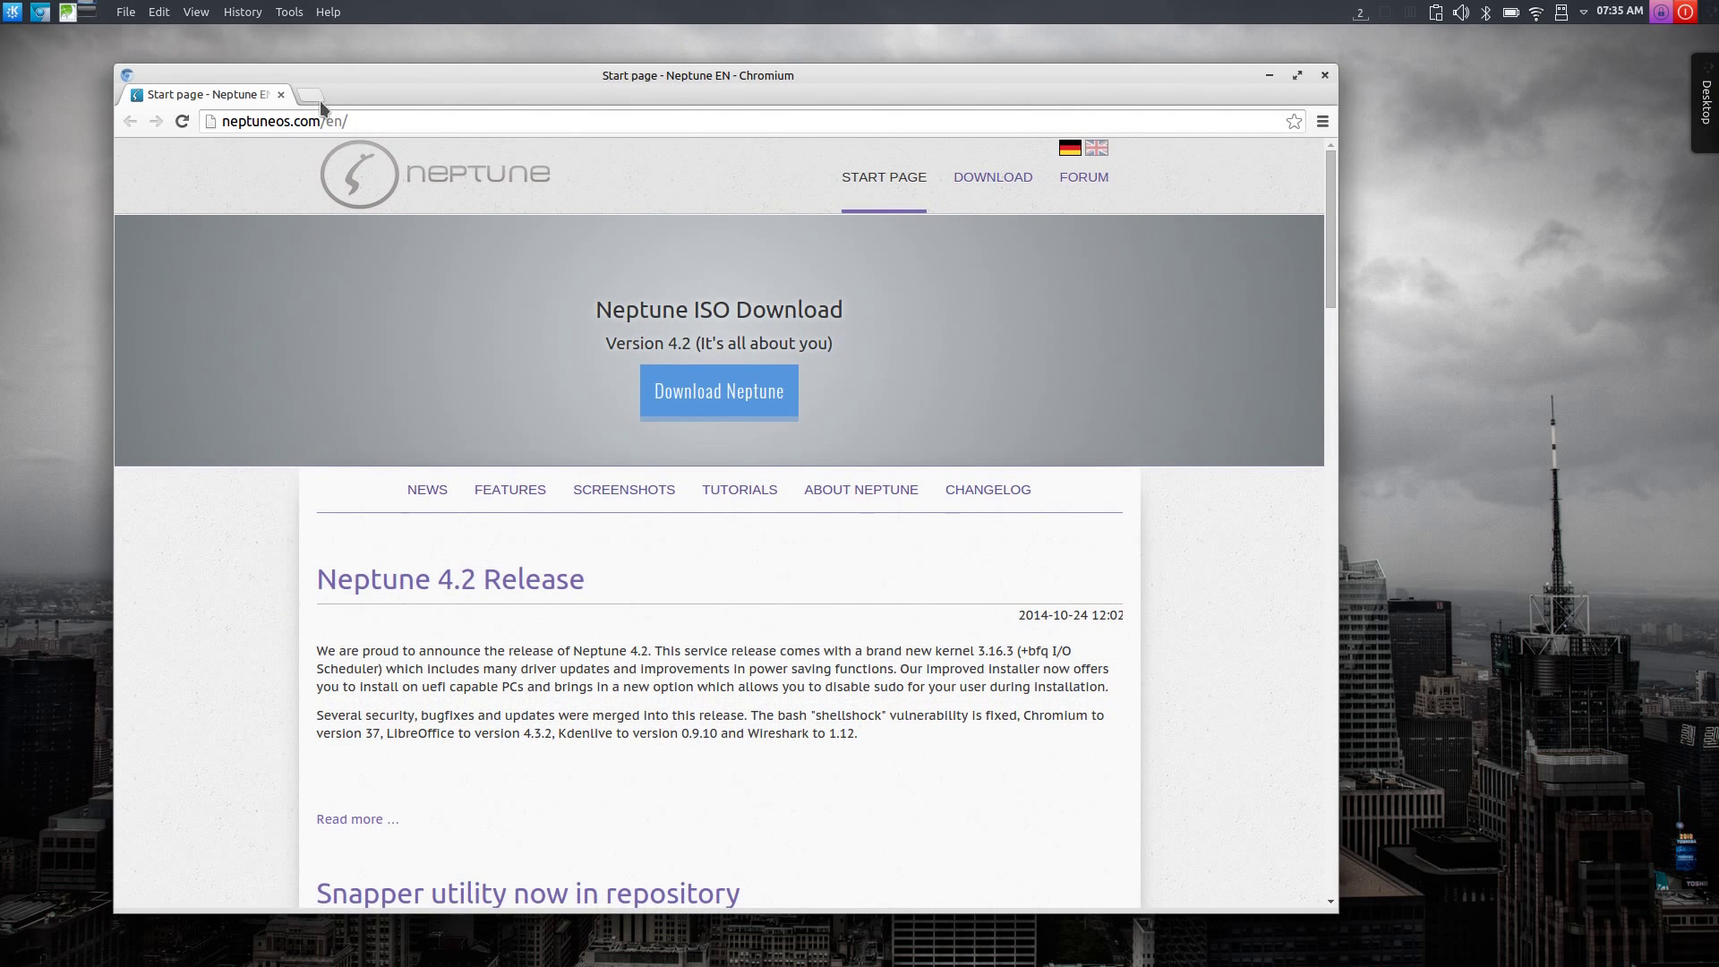
click(314, 94)
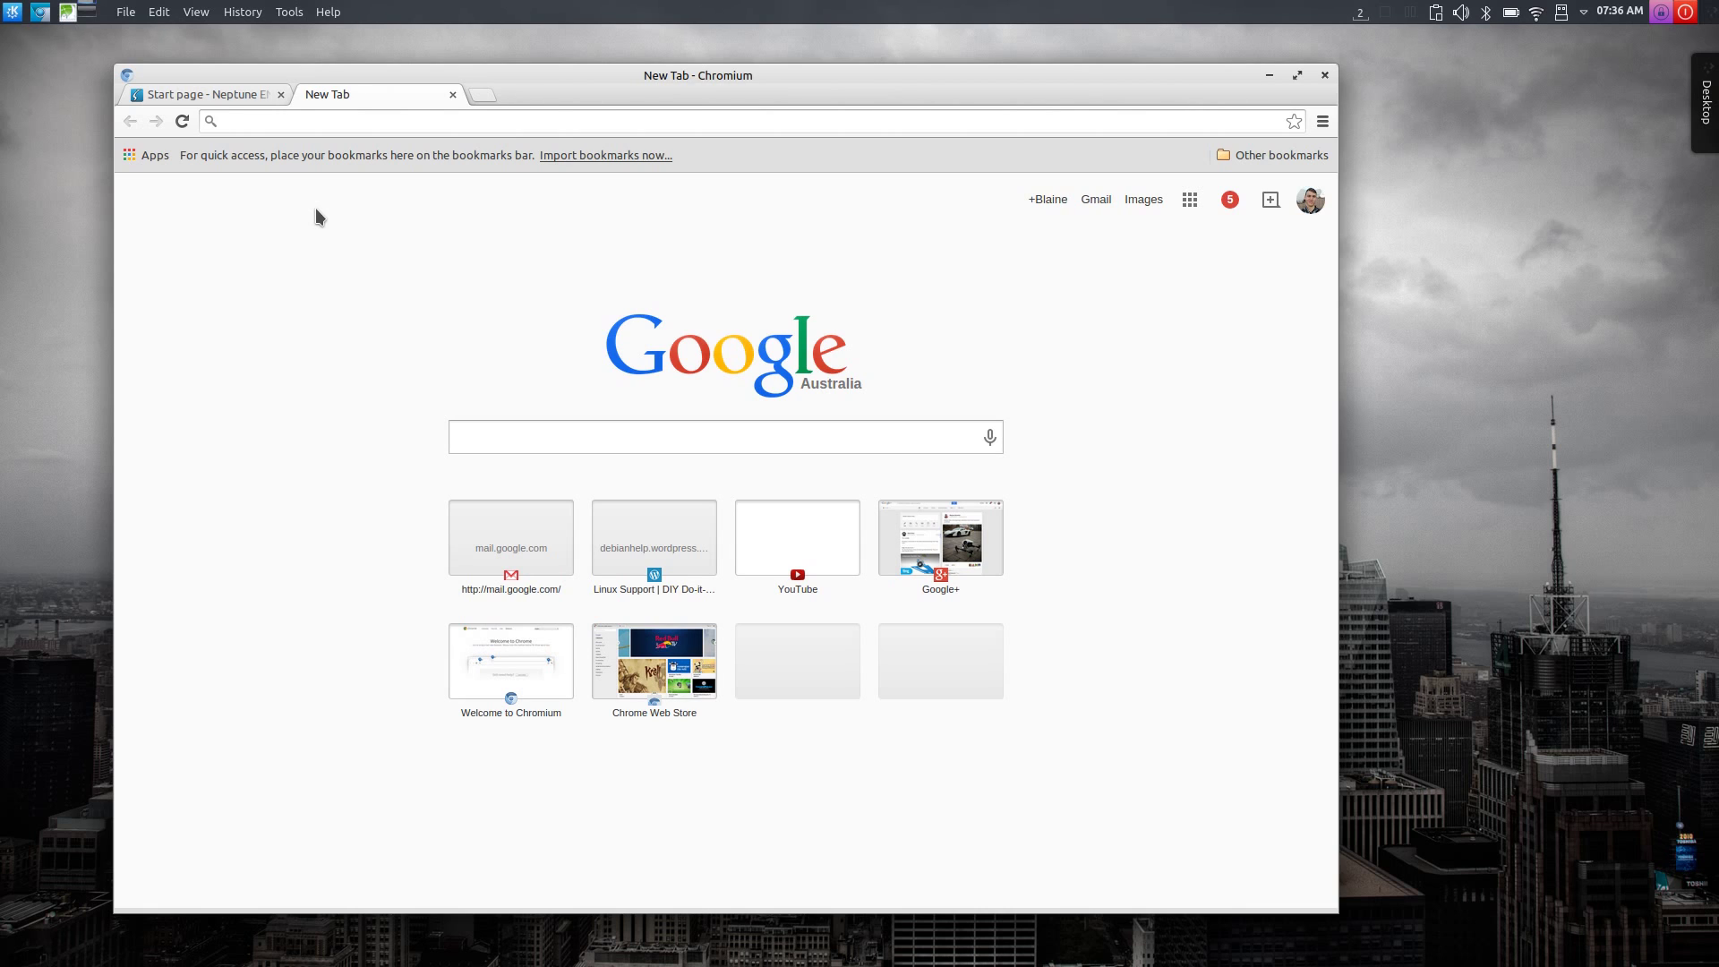
- Search the web for 'manjaro', correcting the typo 'manjari'
text(manjari)
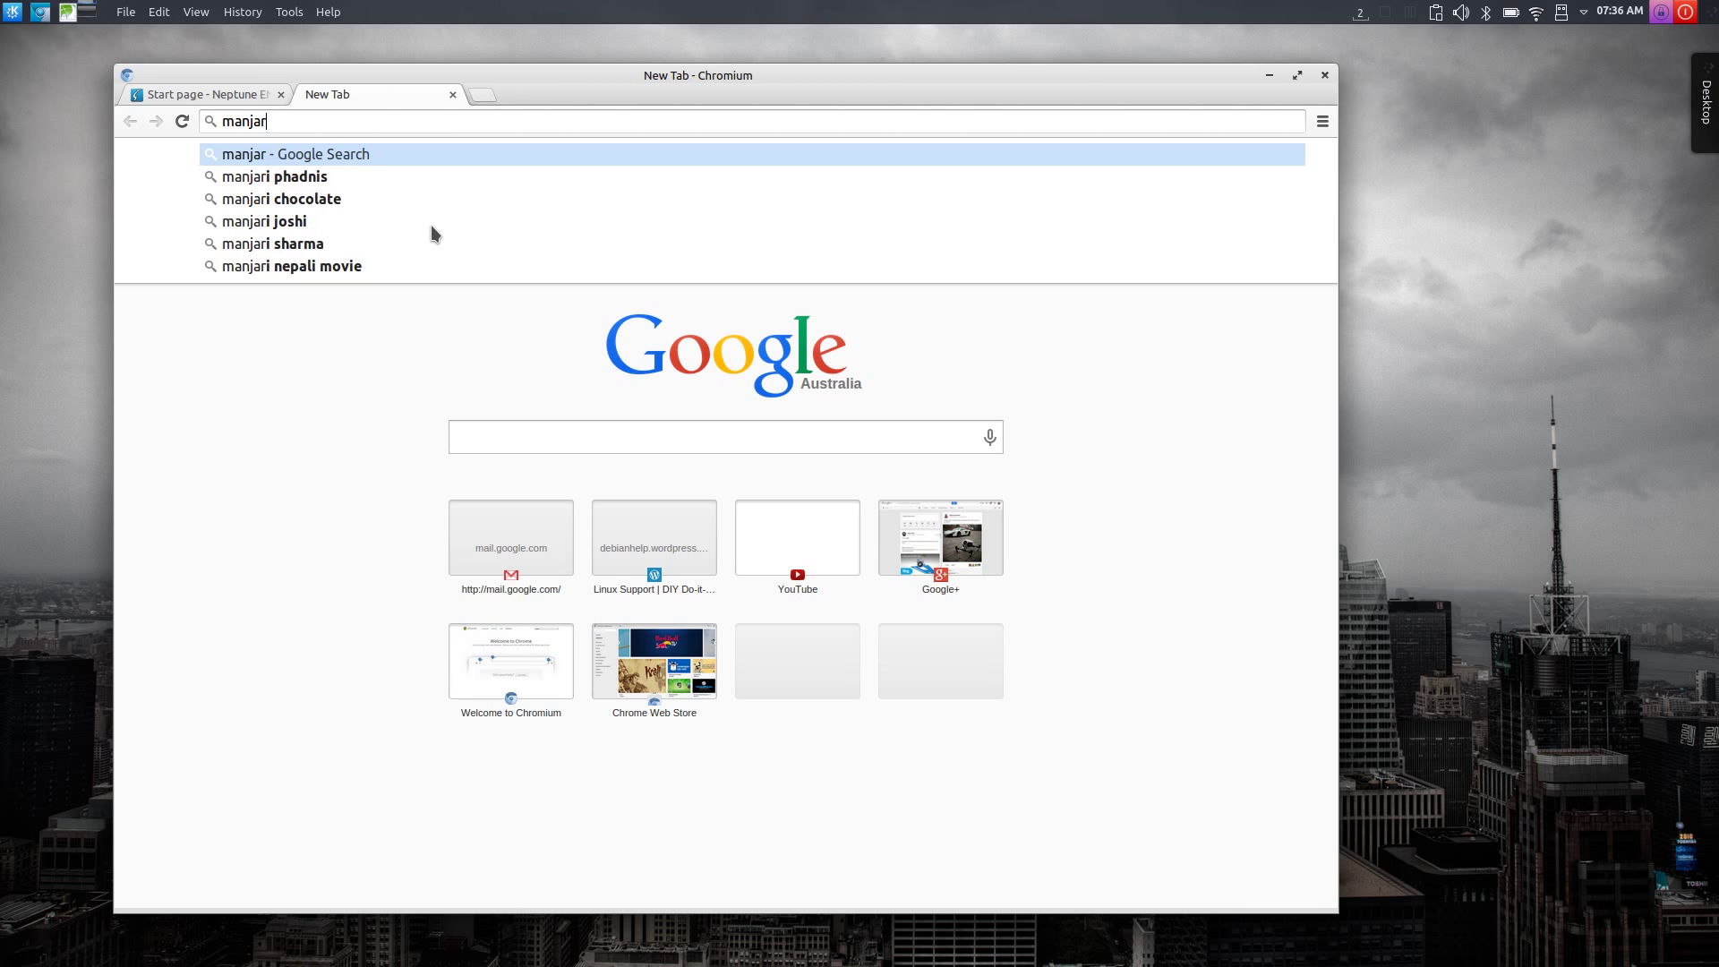
key(BackSpace)
text(o)
key(Return)
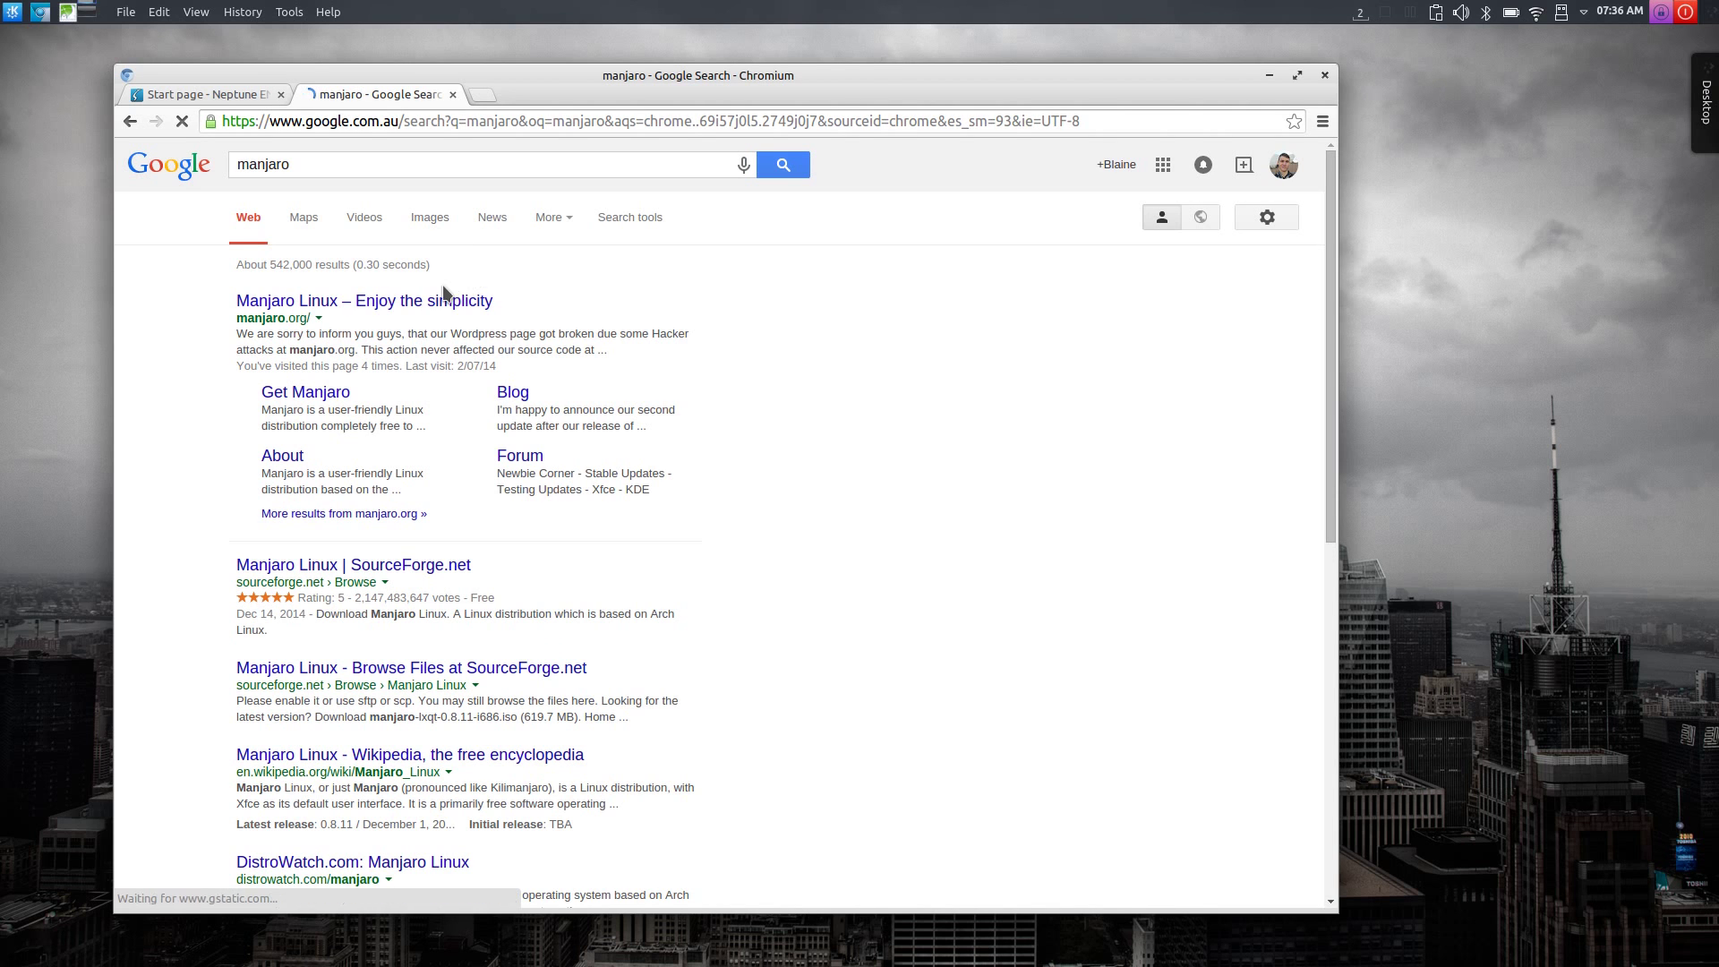
- Open the 'Manjaro Linux – Enjoy the simplicity' result and scroll through the manjaro.github.io page
click(401, 303)
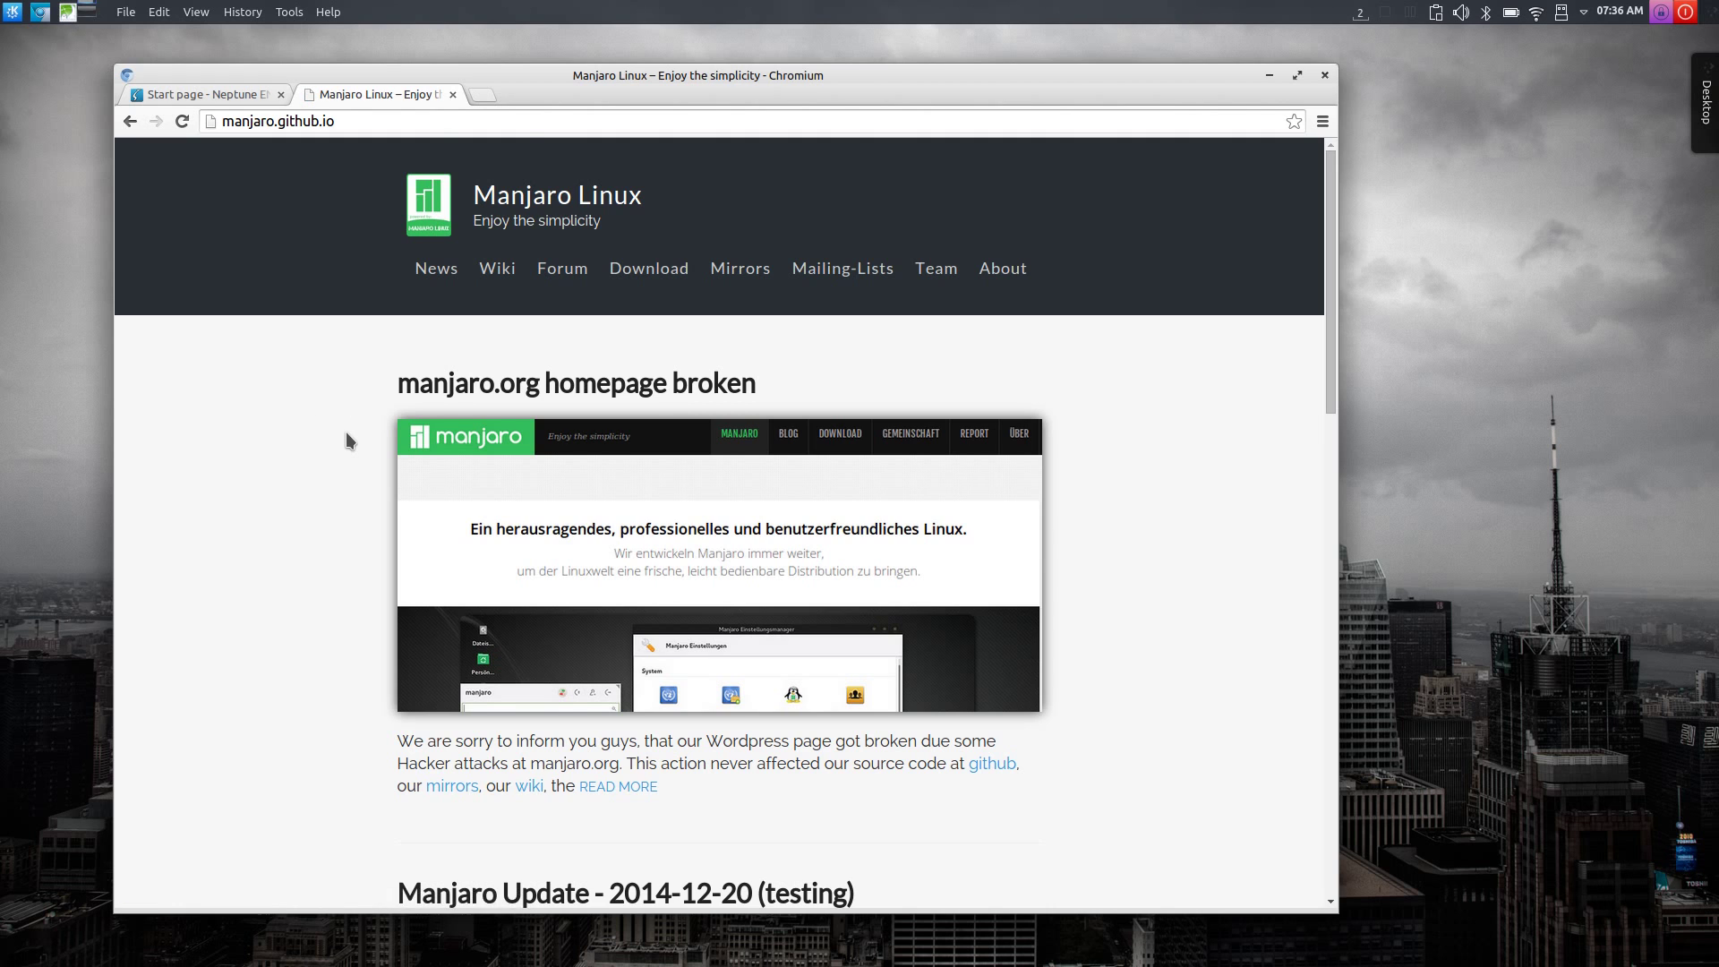
scroll(345, 432, down, 10)
scroll(347, 432, up, 10)
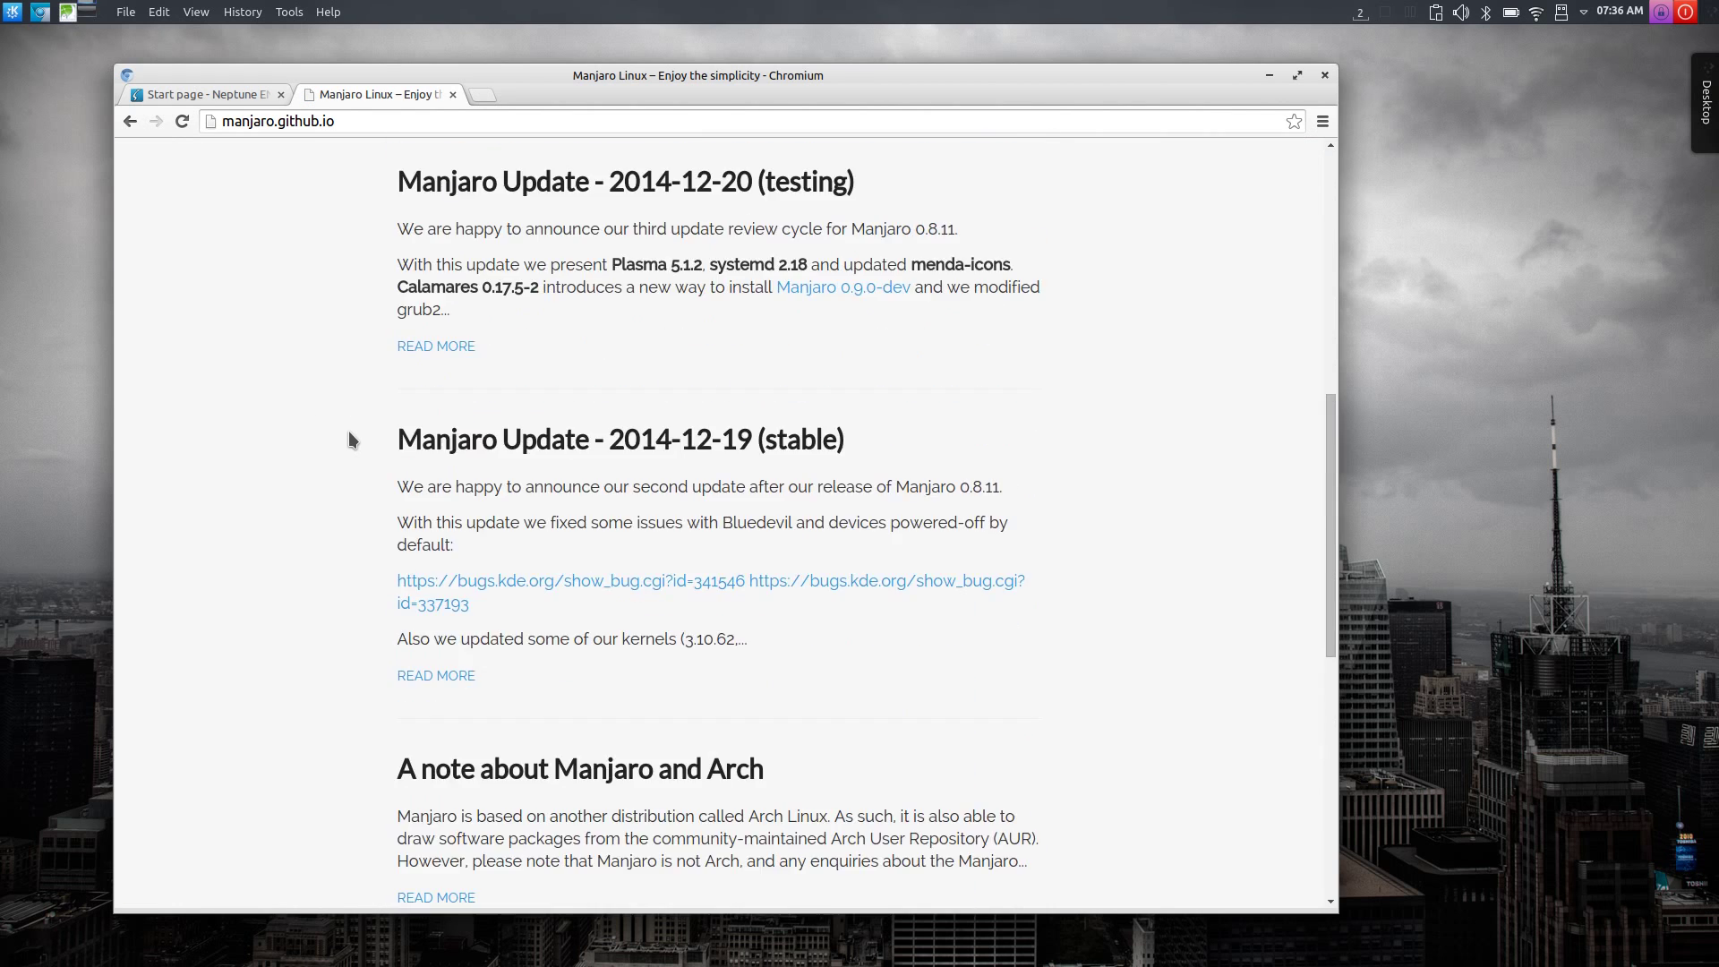
scroll(349, 437, up, 1)
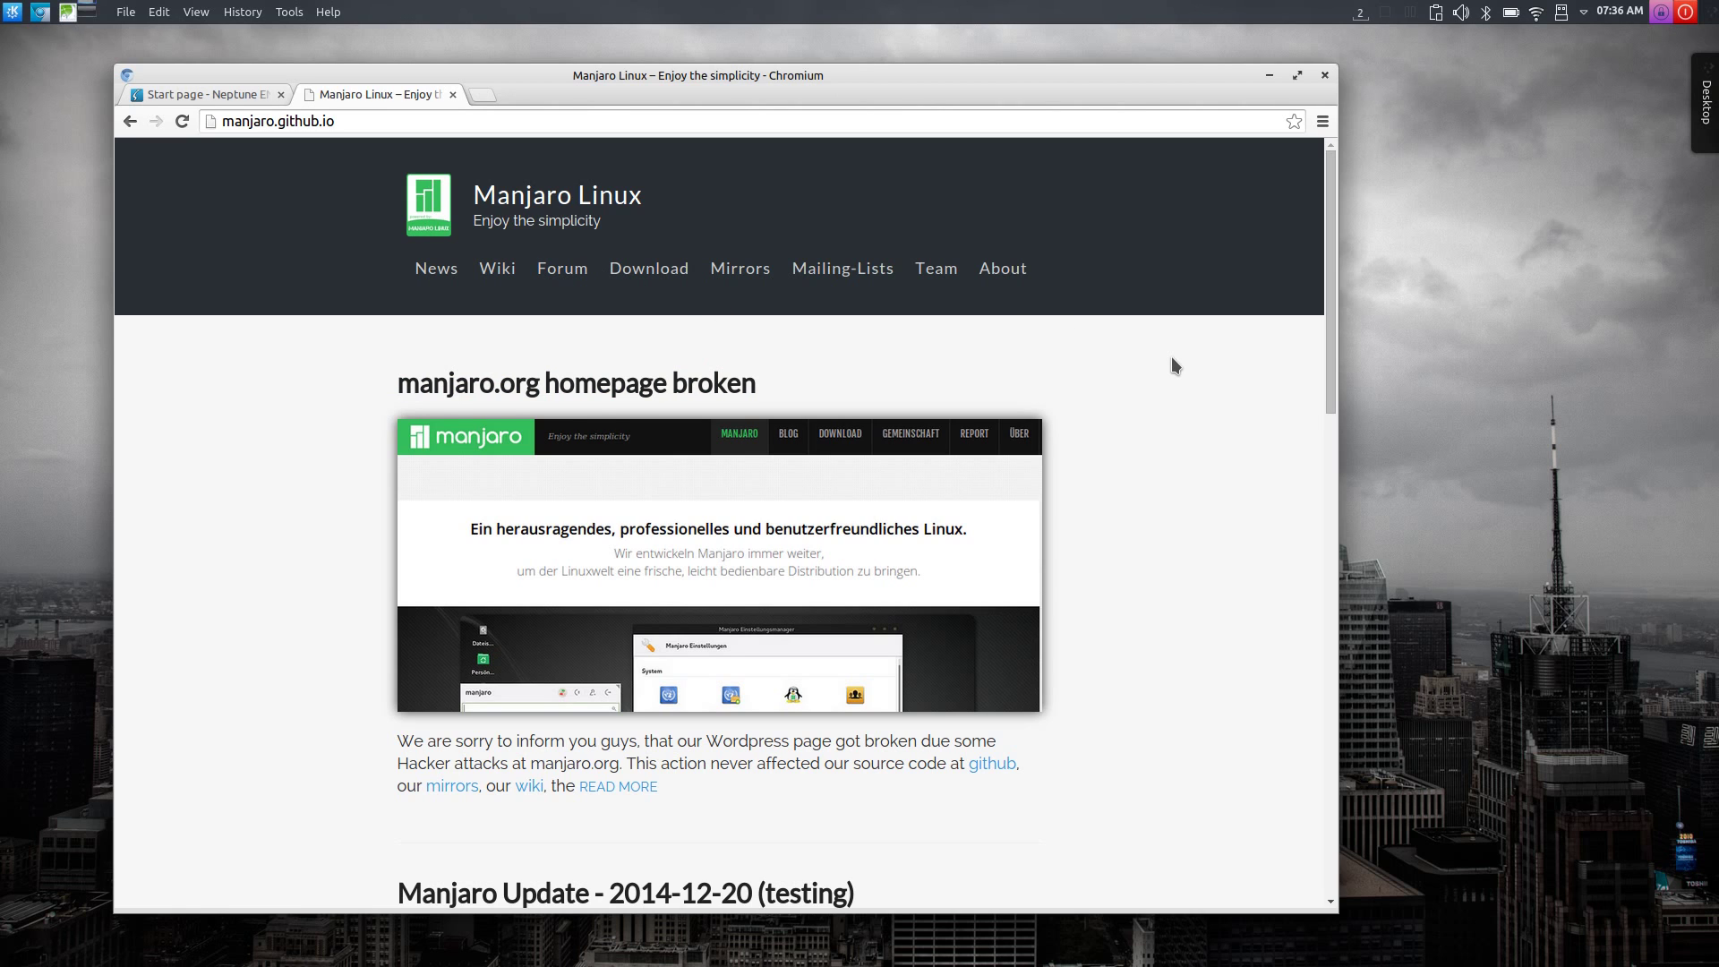
scroll(1171, 356, down, 5)
scroll(1171, 357, up, 5)
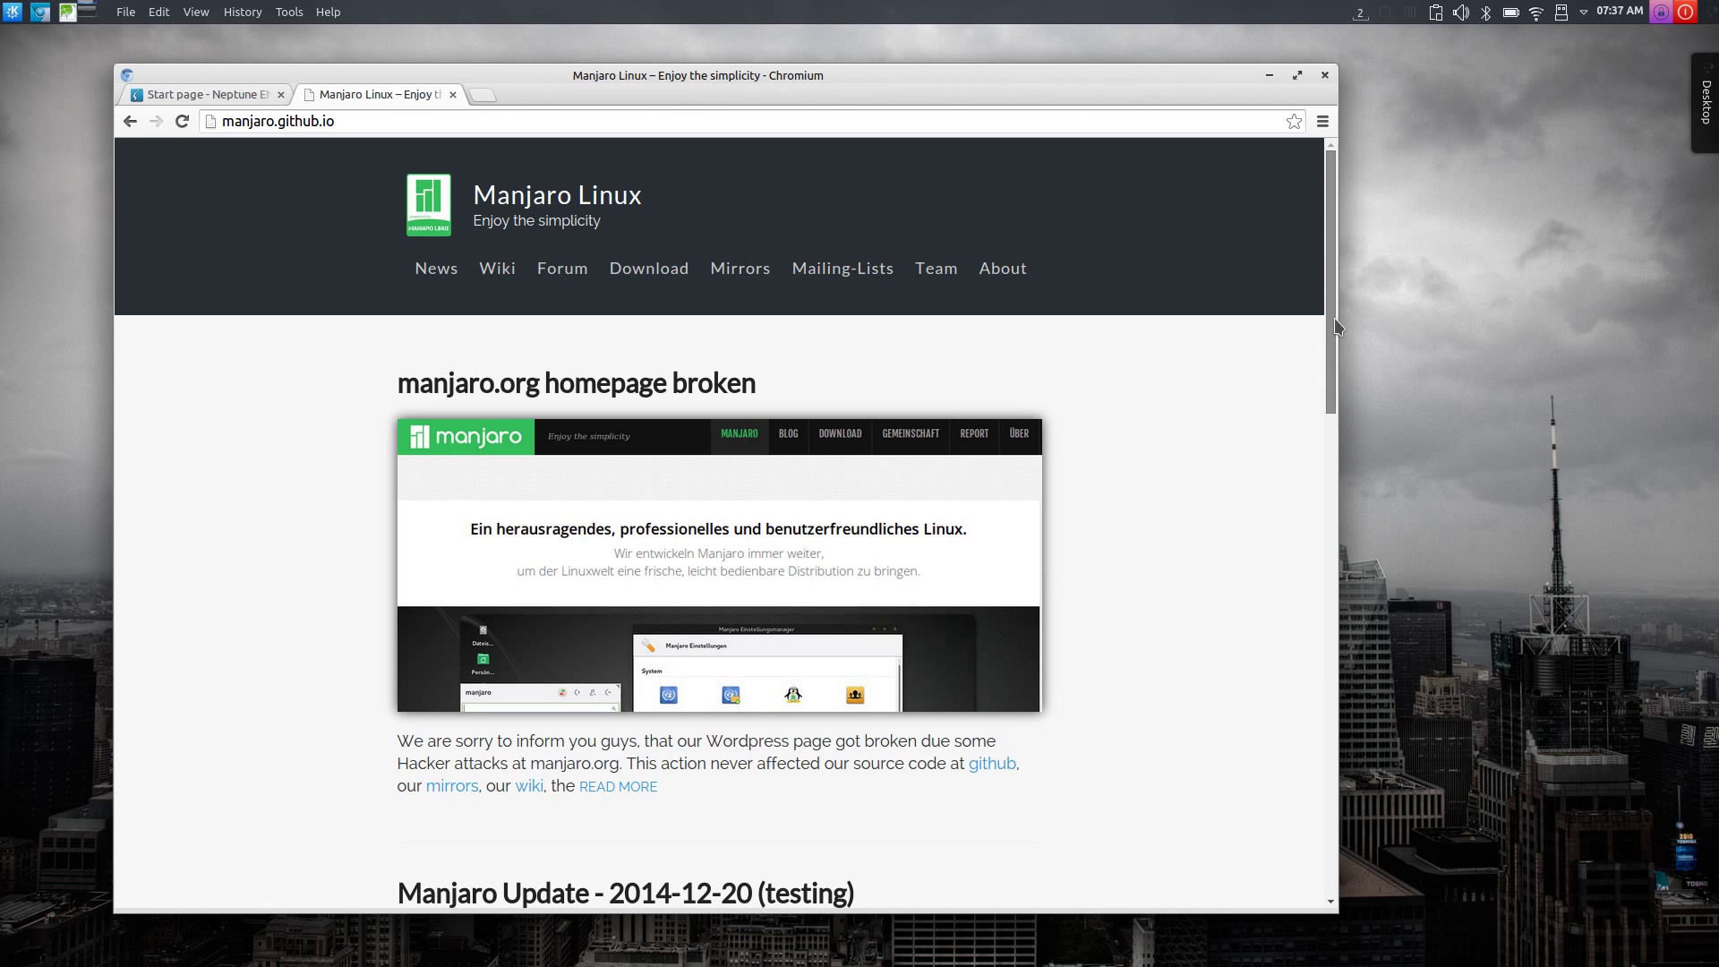
mouse_move(1334, 319)
mouse_down()
mouse_move(1332, 351)
mouse_move(1338, 293)
mouse_up()
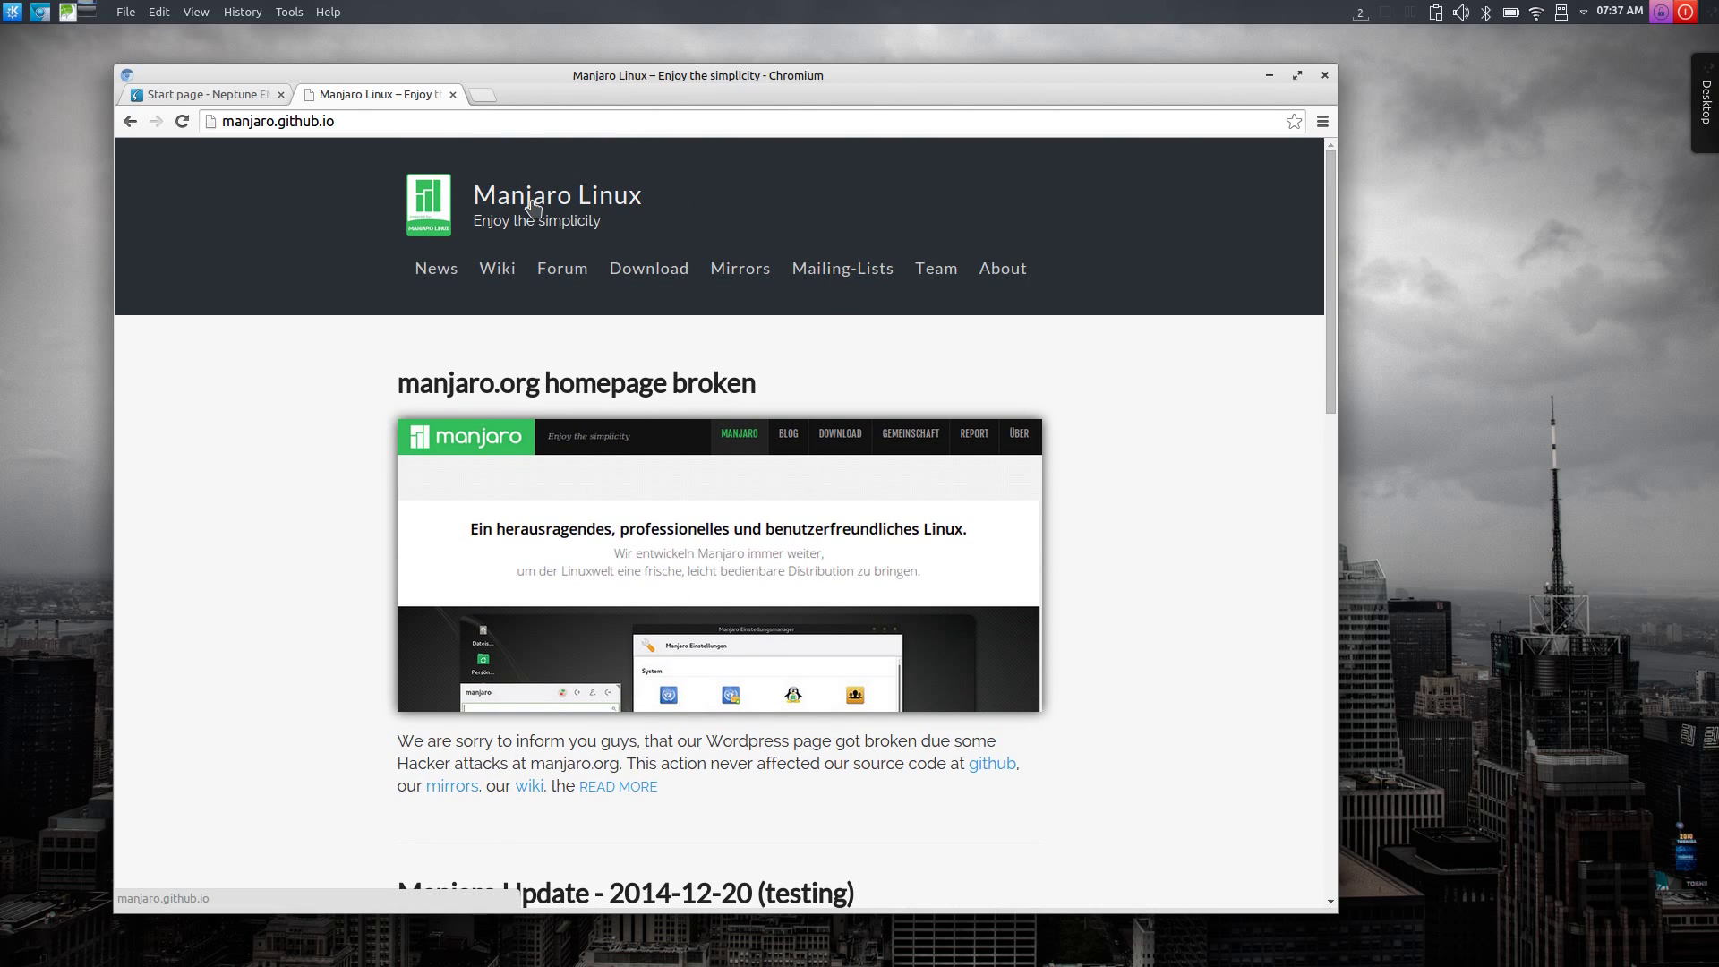
- Close Chromium, then open the application launcher, look over its categories and dismiss it
click(1322, 76)
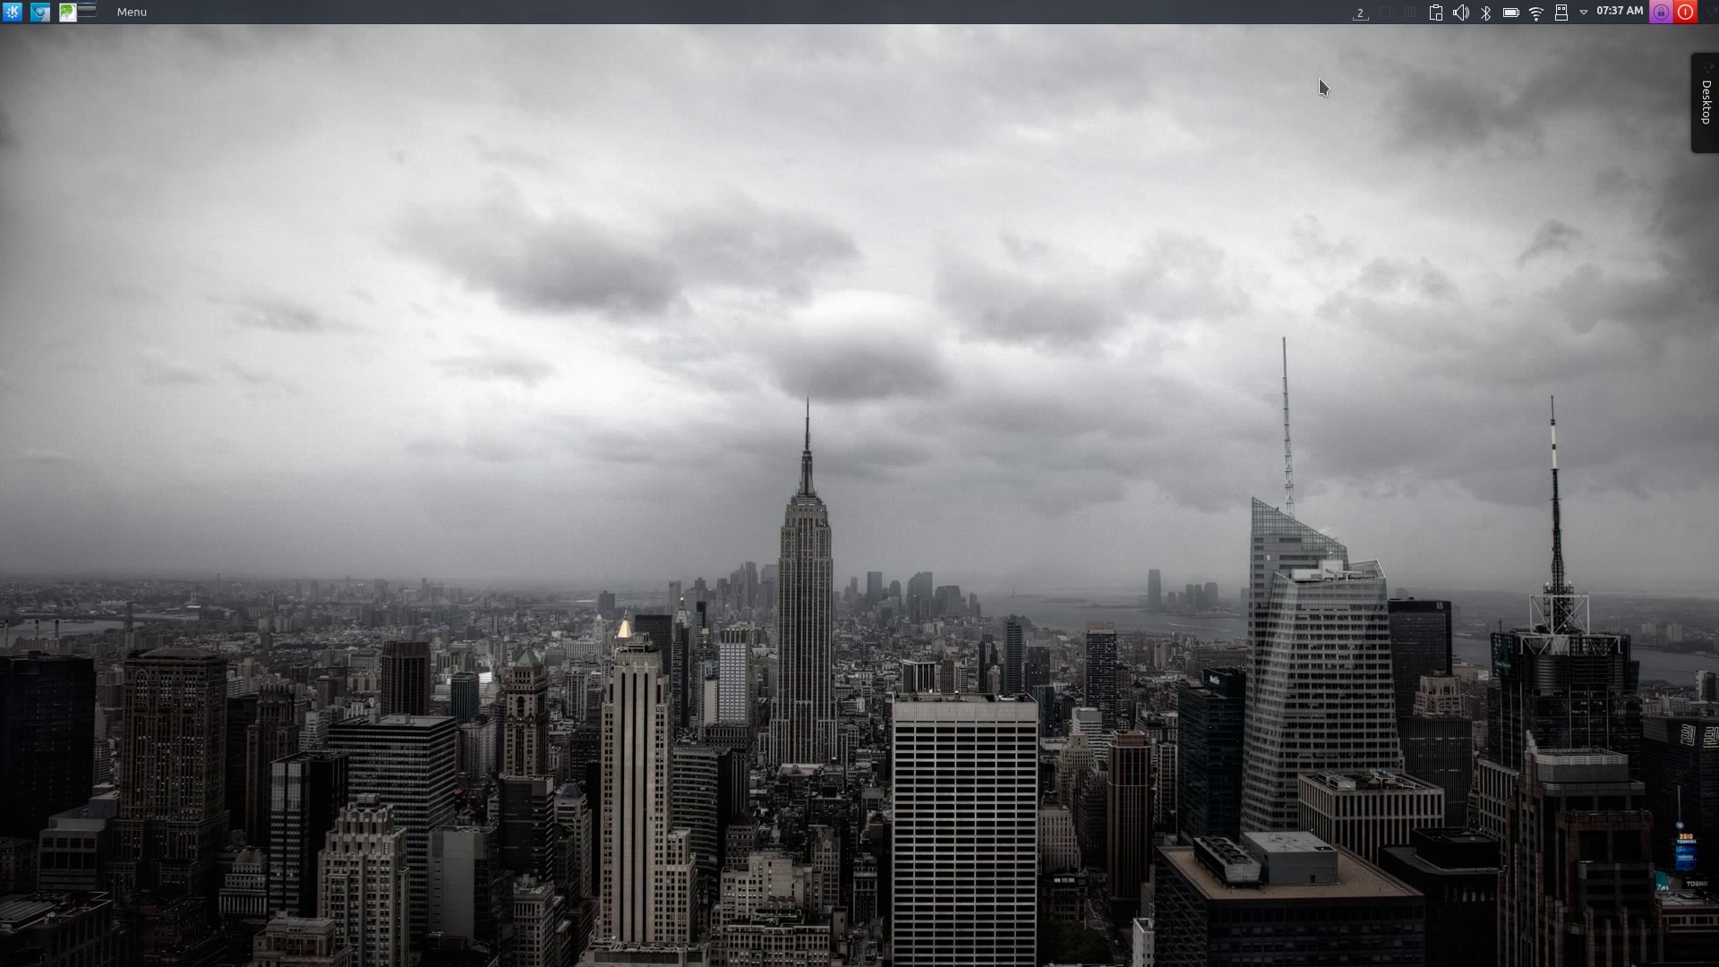
click(12, 11)
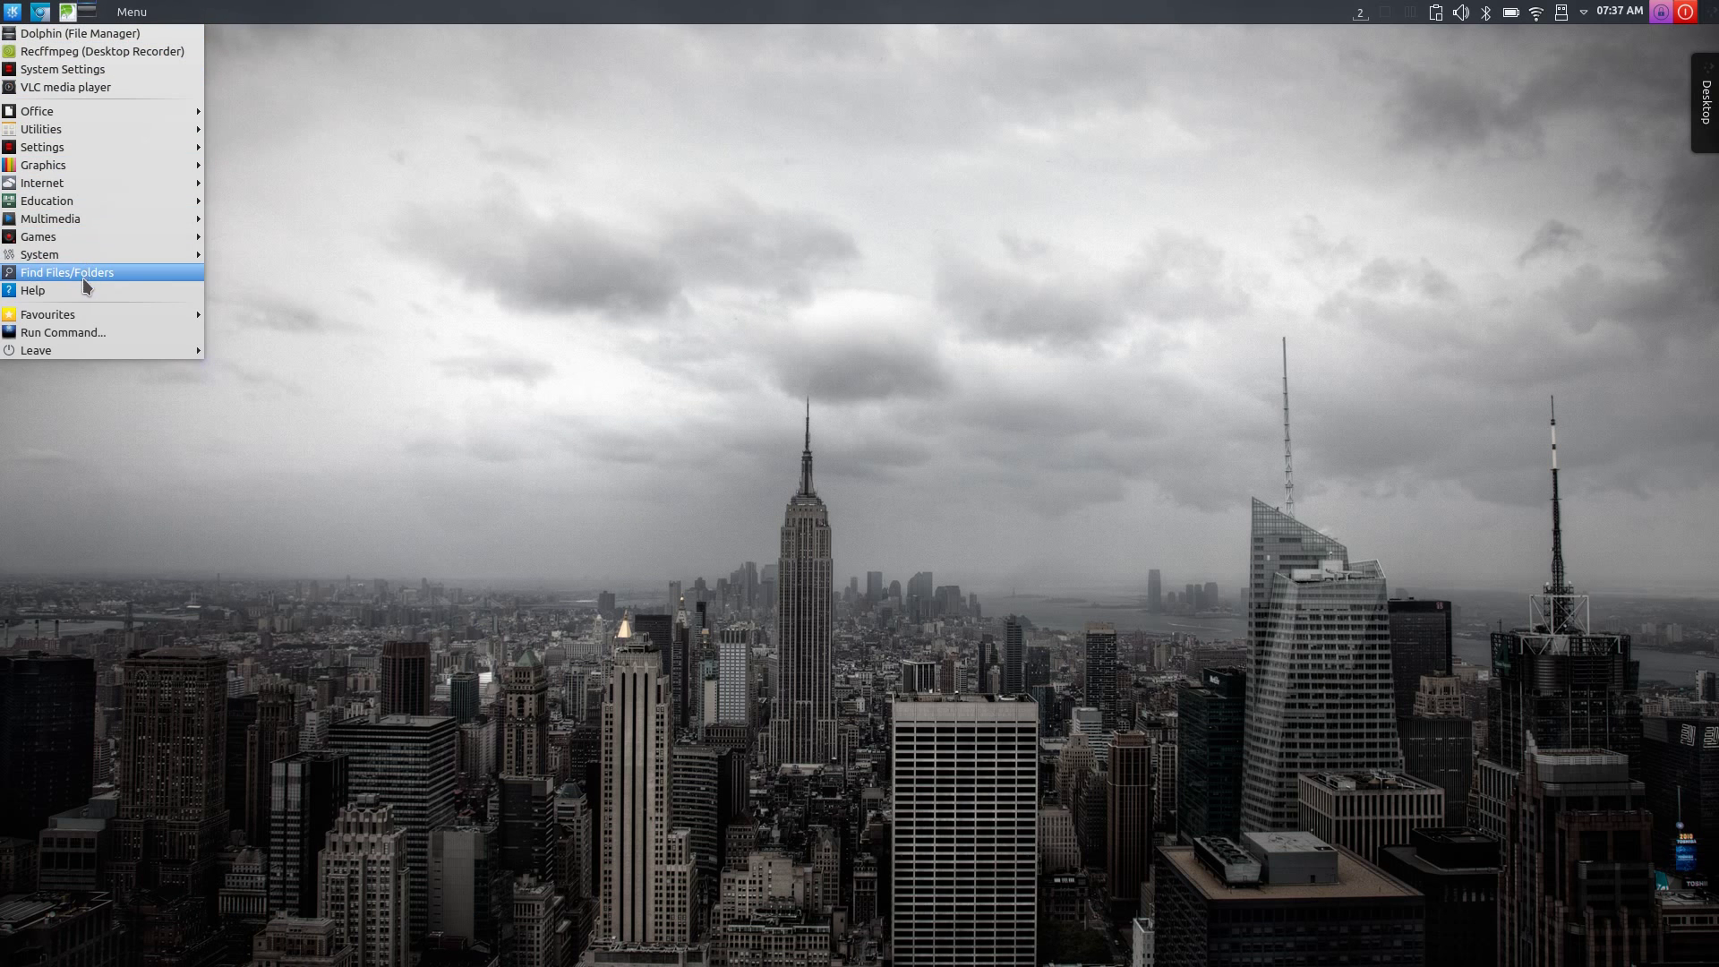
mouse_move(85, 258)
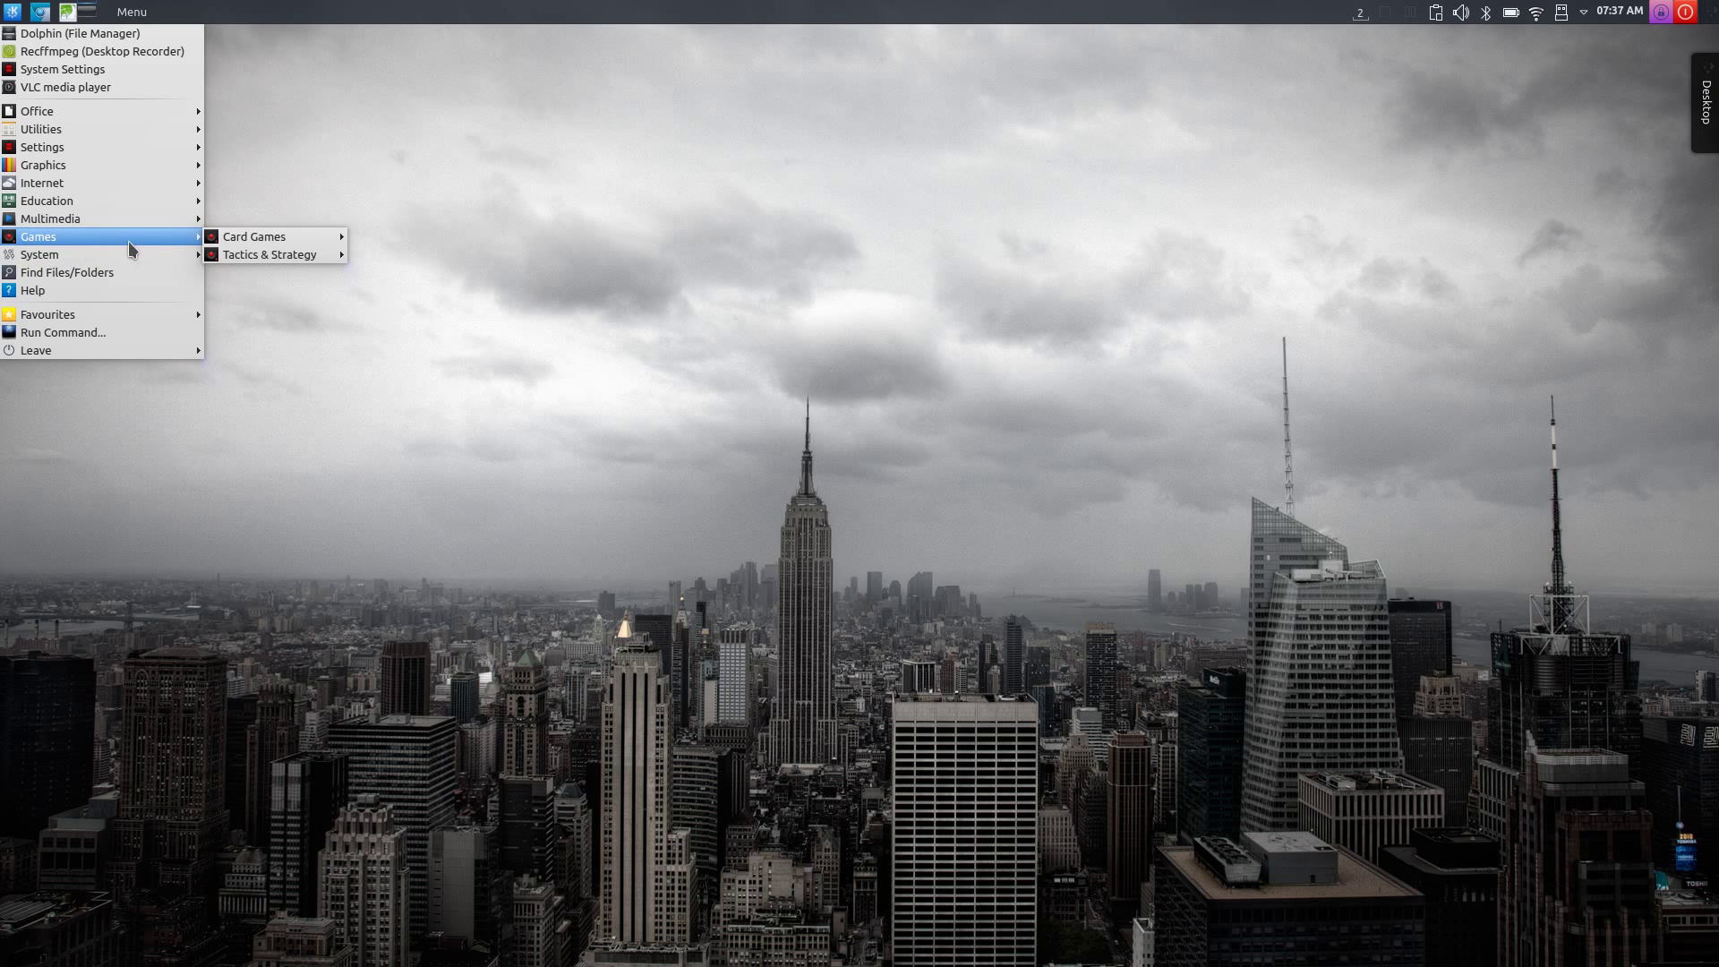
click(303, 176)
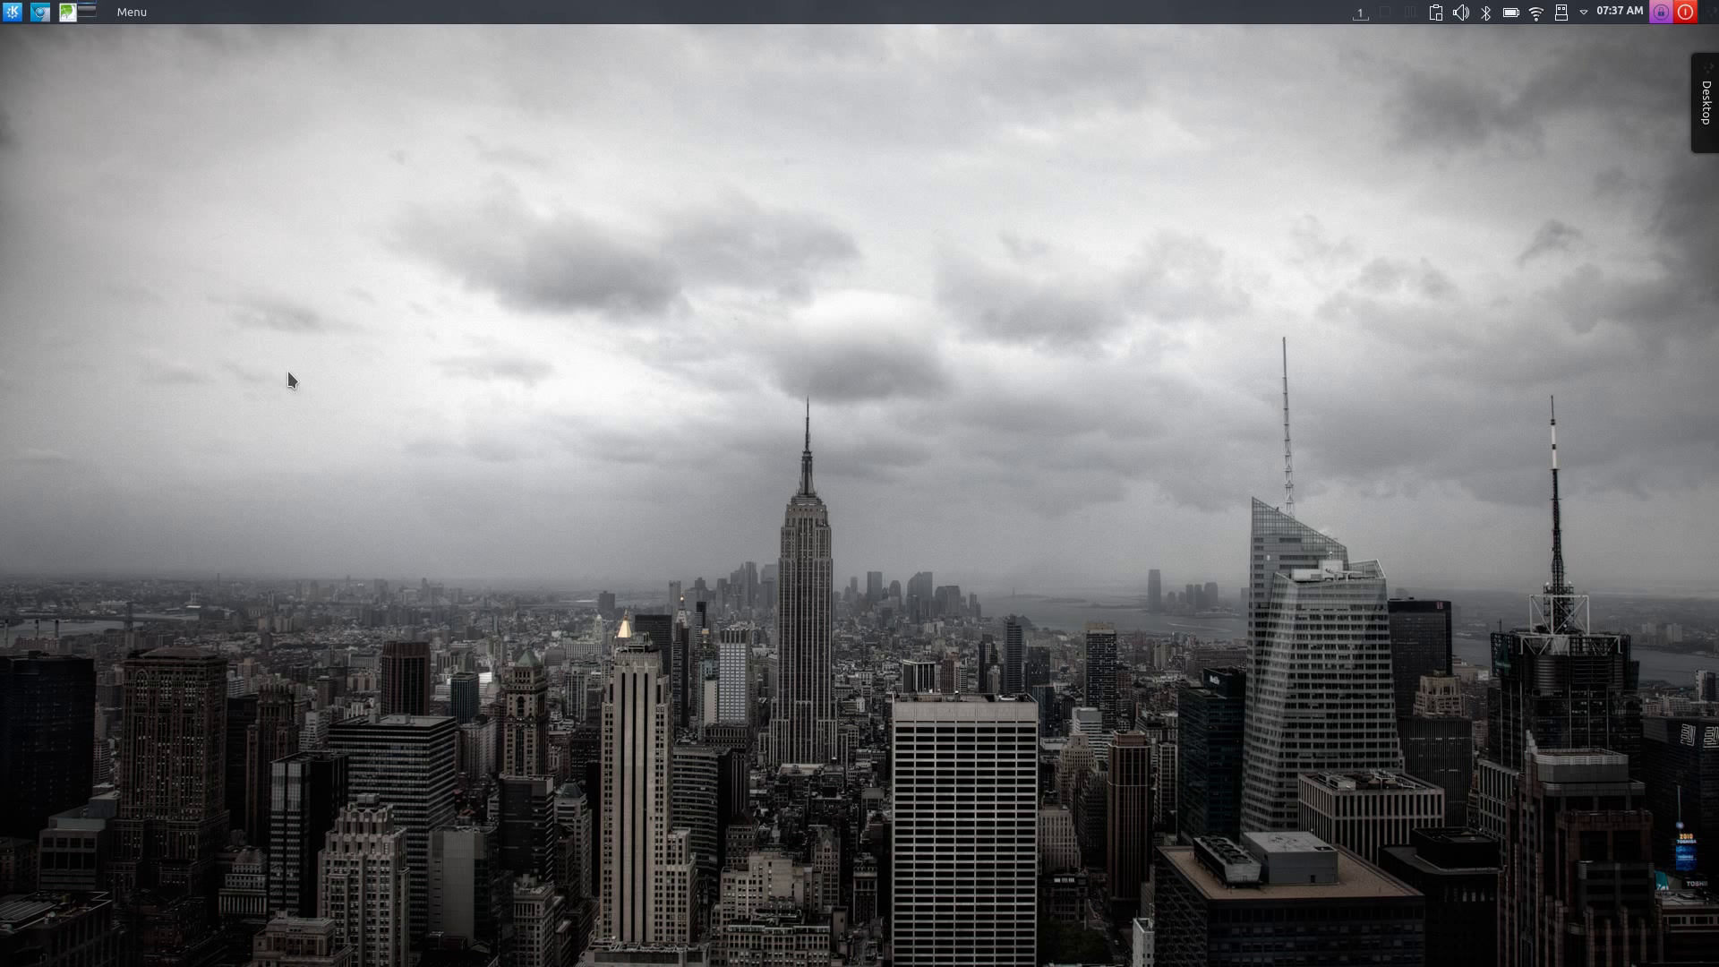
right_click(337, 324)
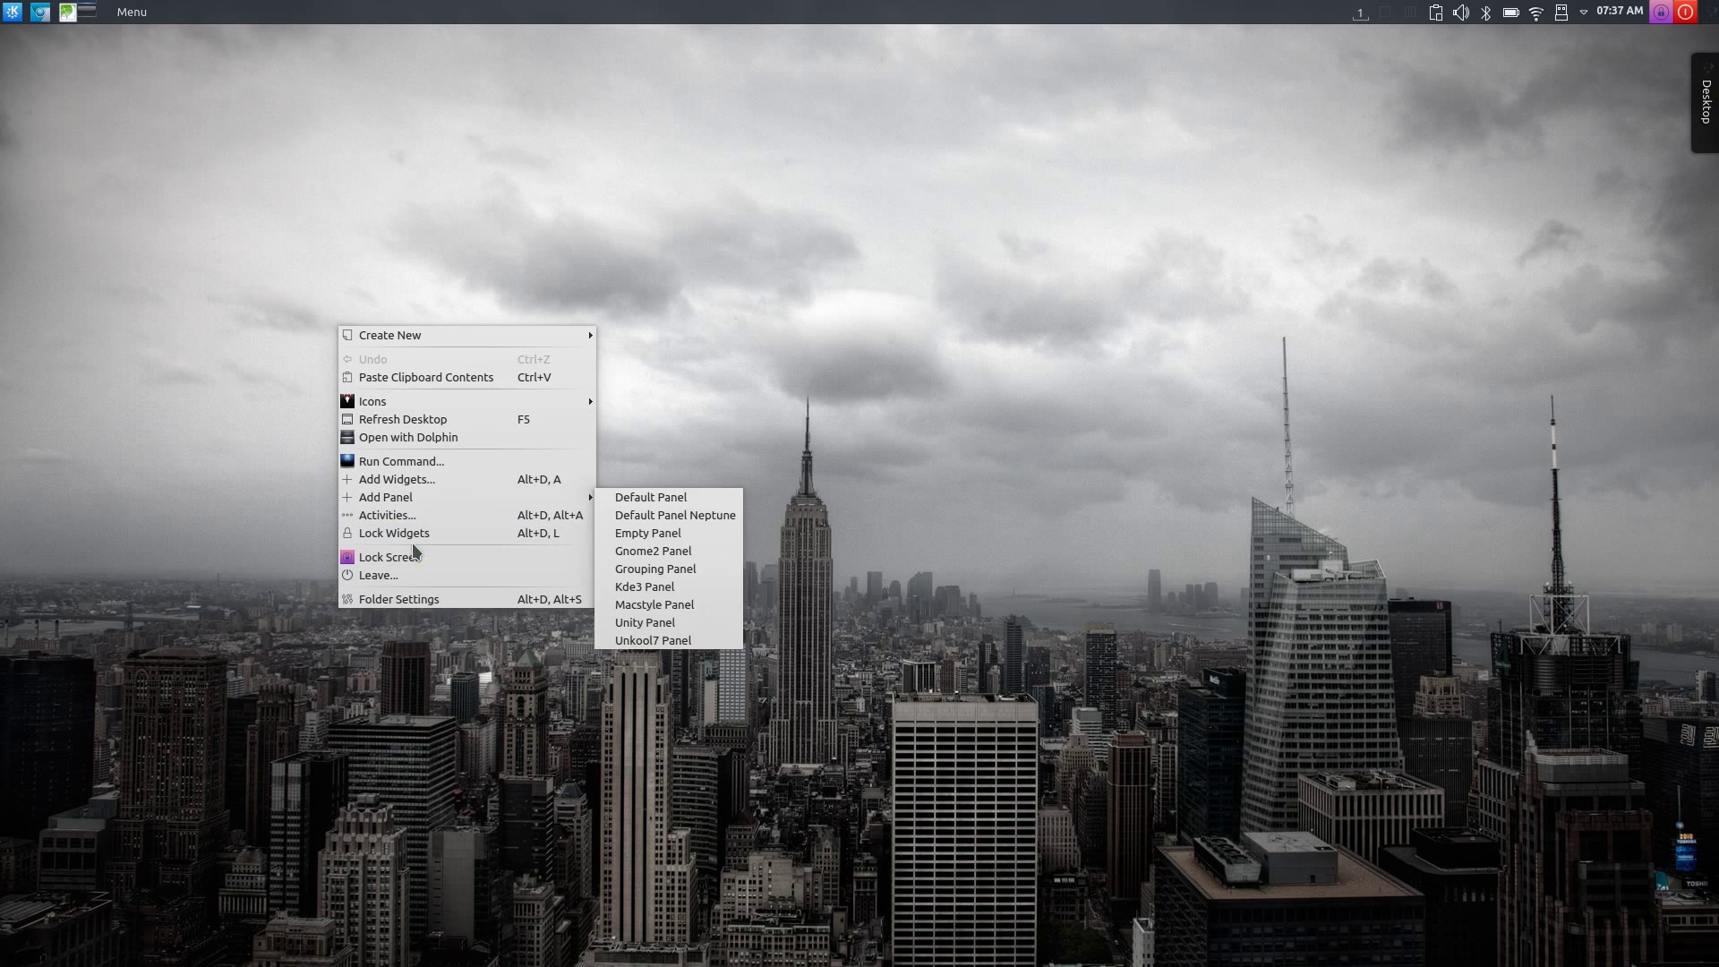
click(388, 605)
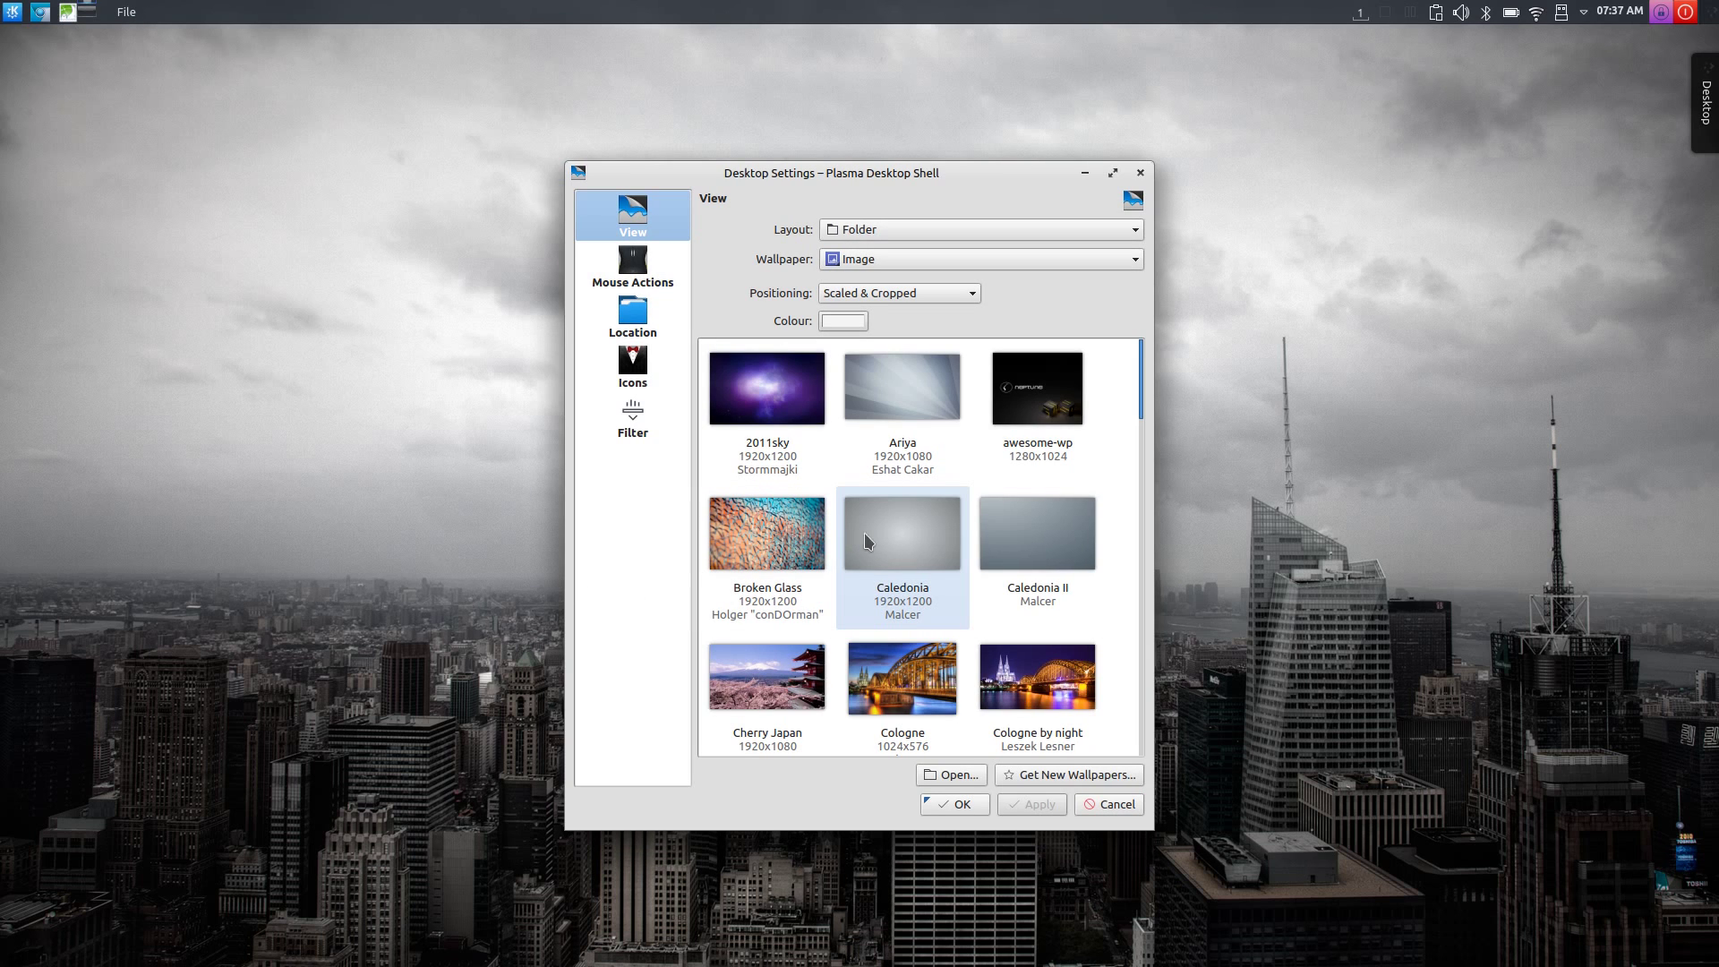
scroll(991, 519, down, 10)
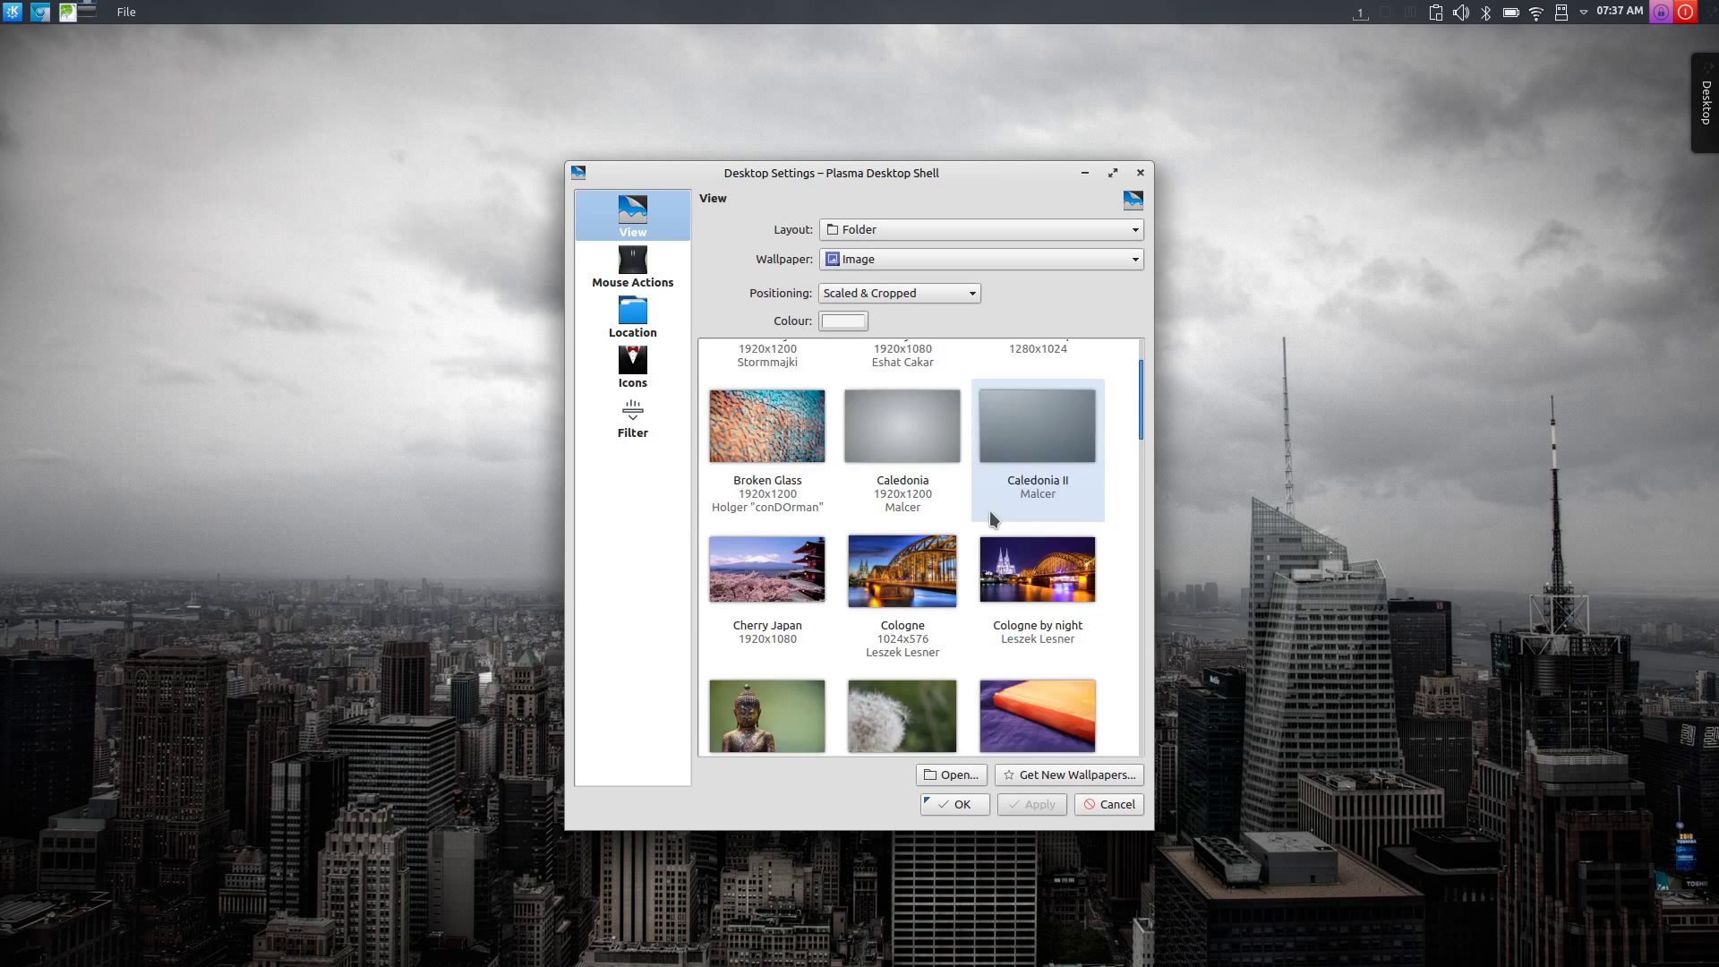
scroll(991, 519, down, 5)
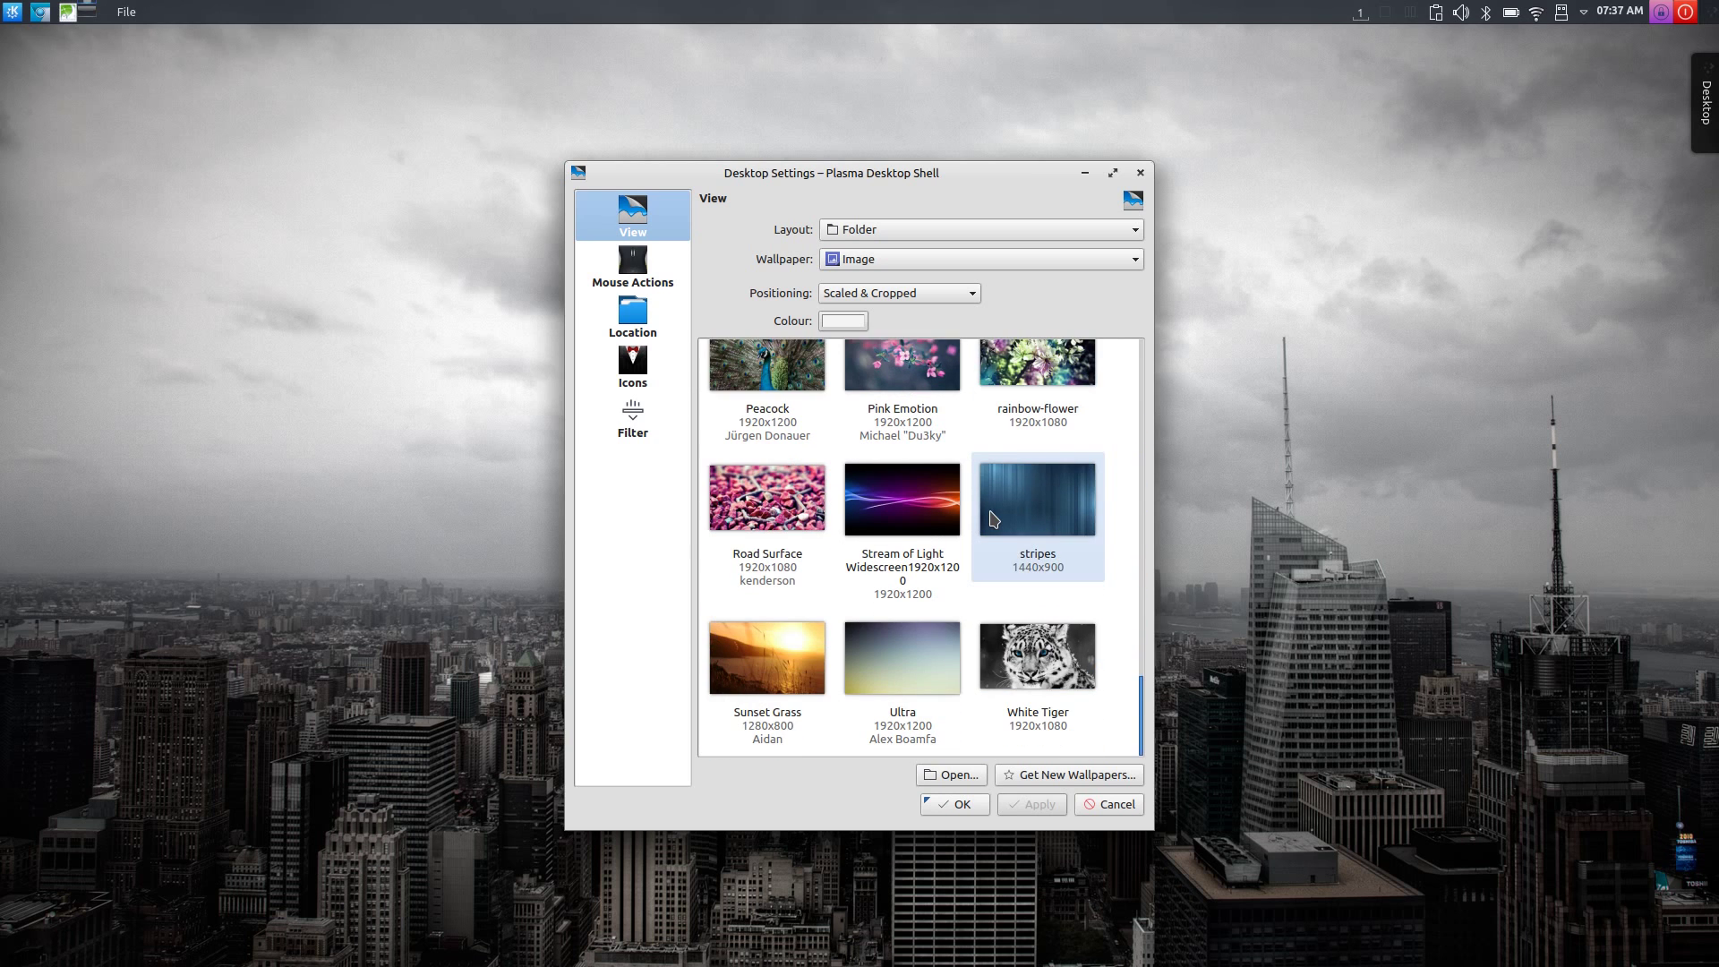
scroll(991, 520, up, 15)
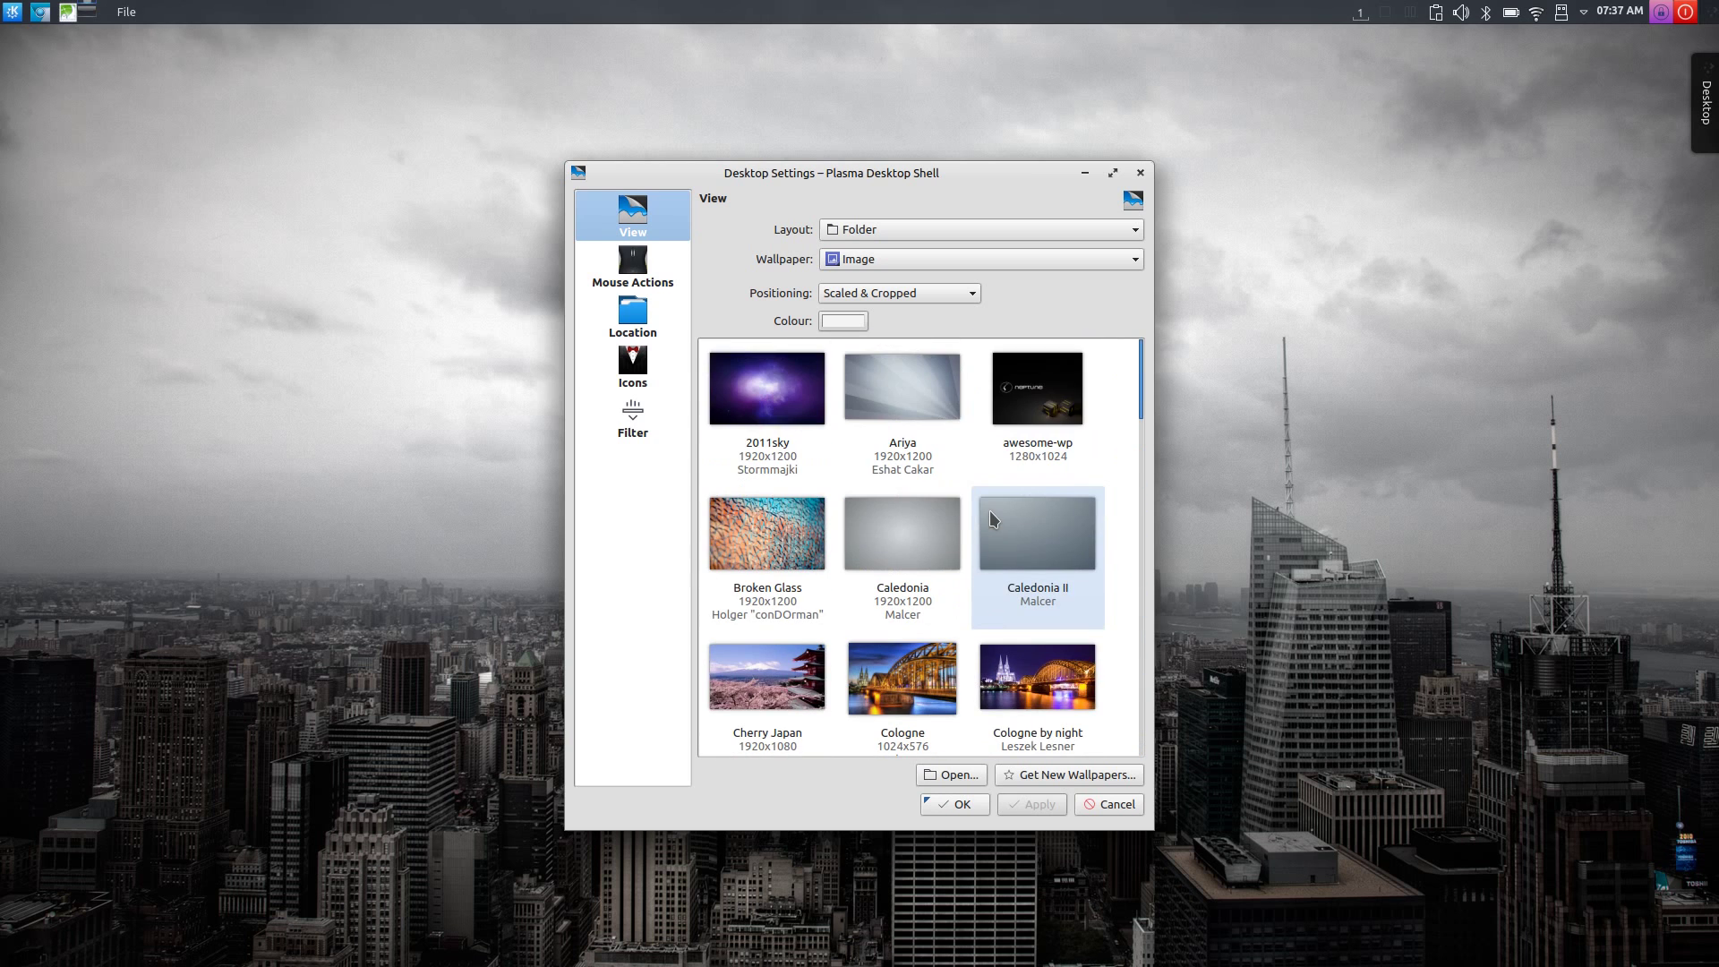
scroll(985, 513, down, 3)
scroll(985, 513, up, 3)
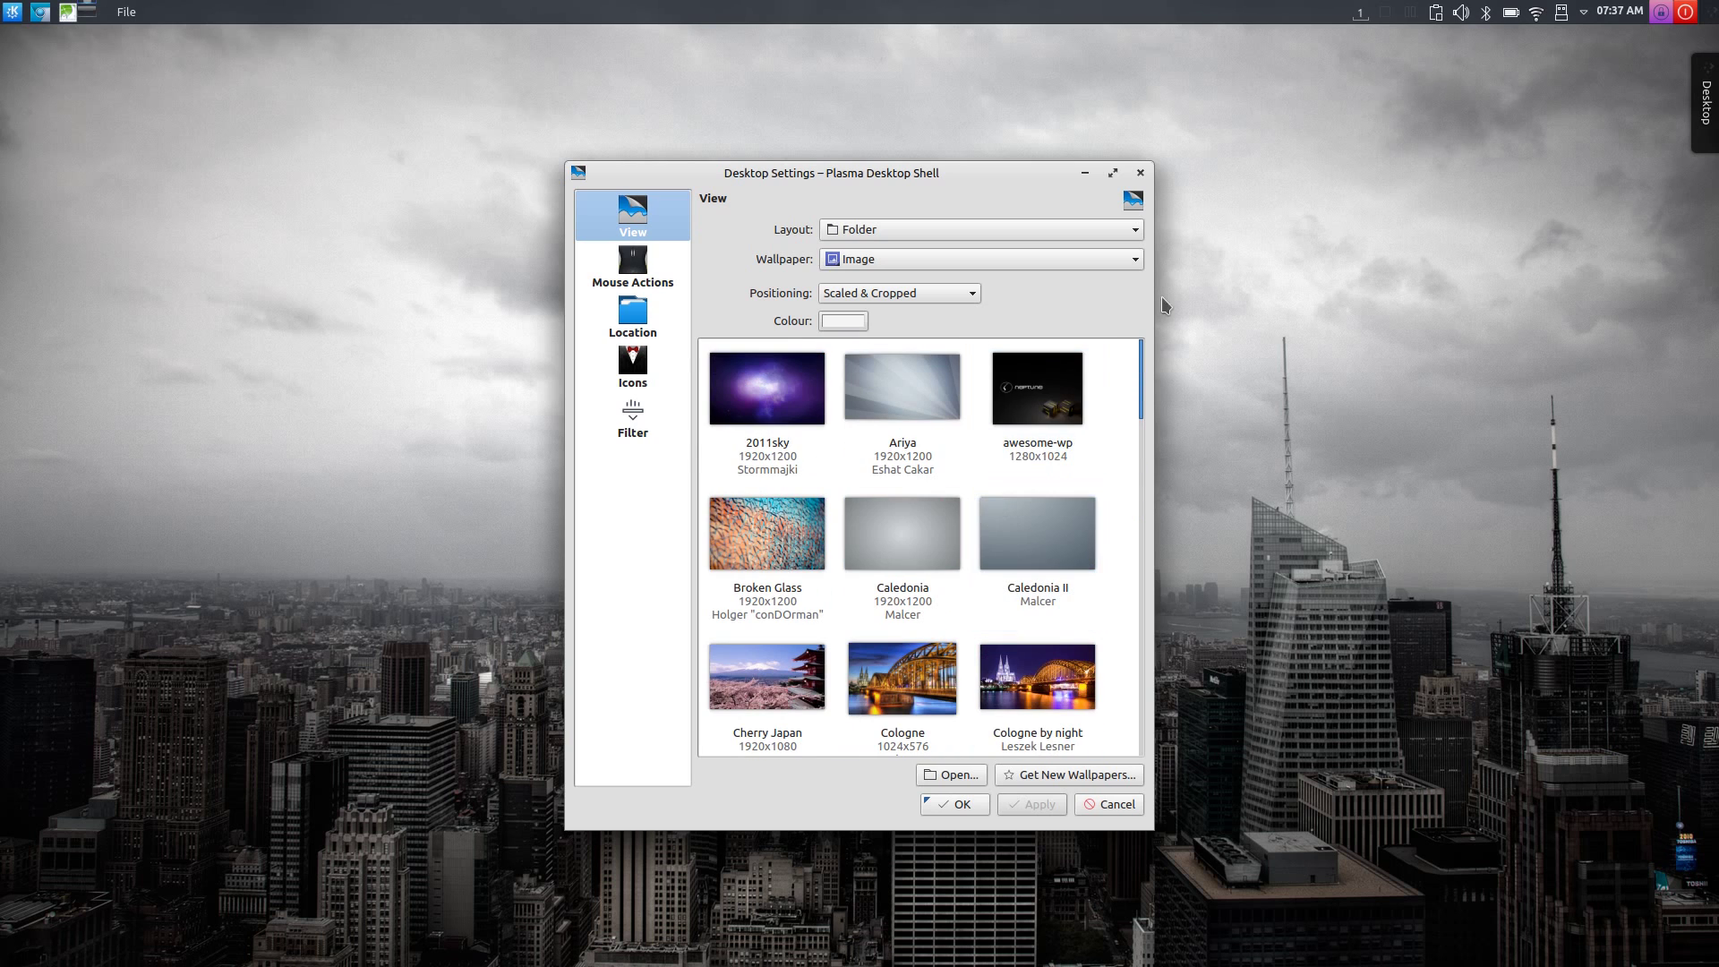
click(1138, 173)
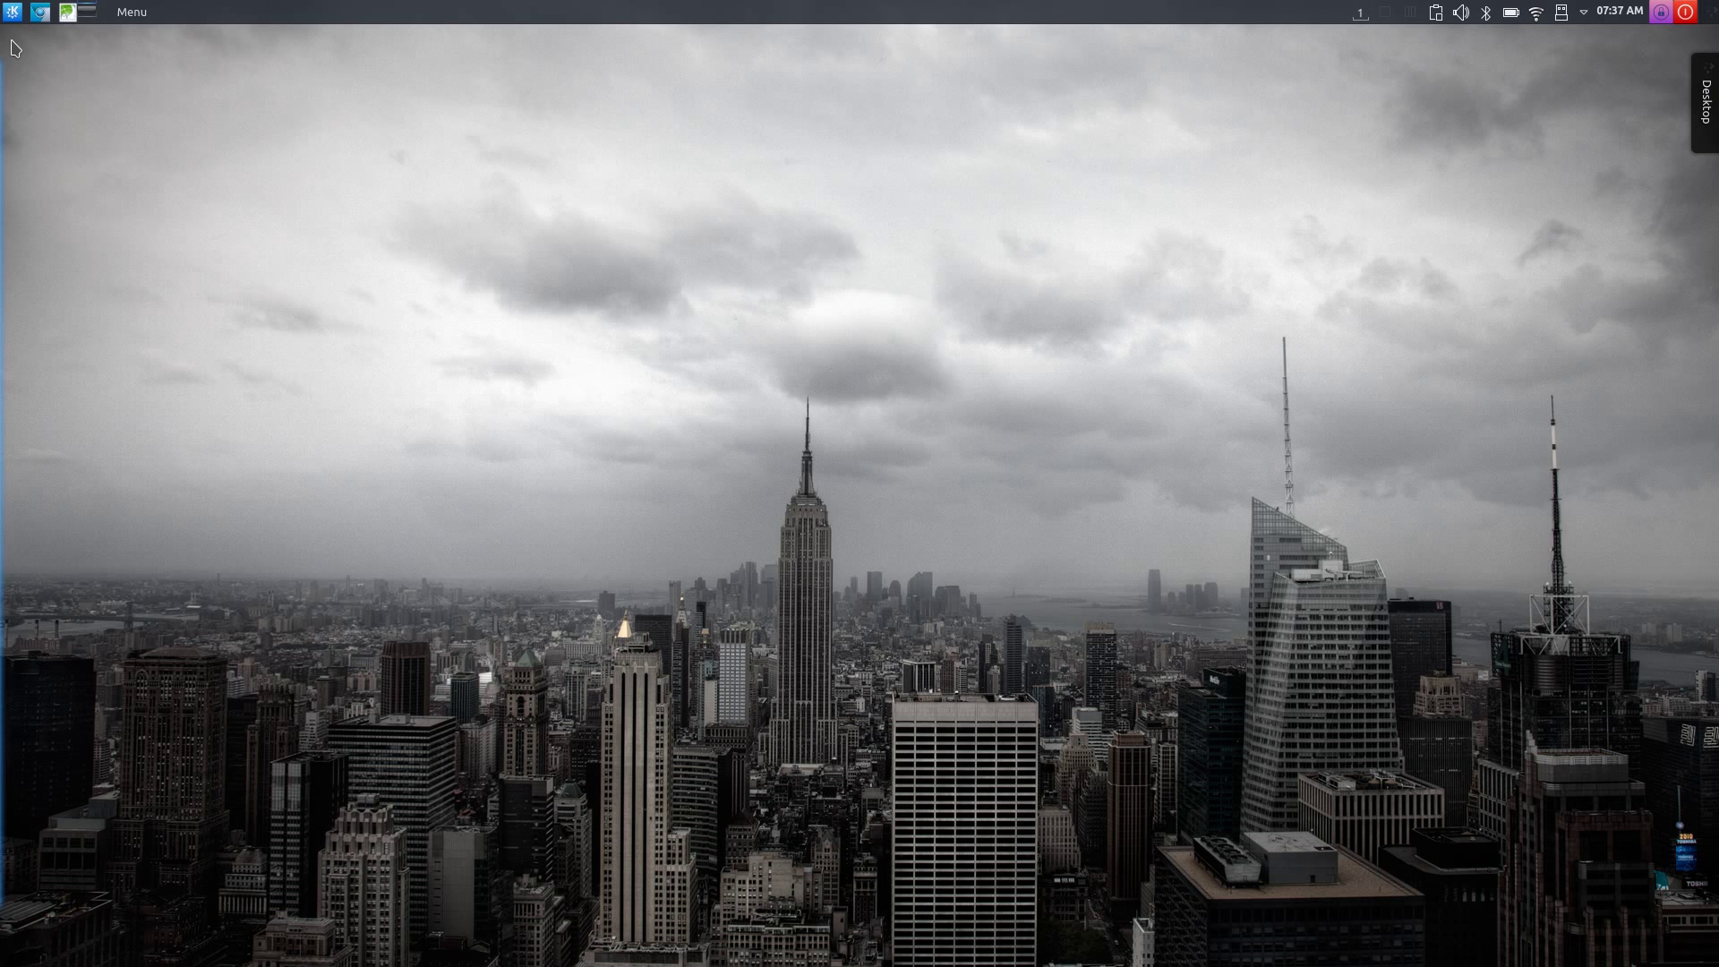
- Reopen Chromium from the top panel and drag its window toward the screen centre
click(39, 13)
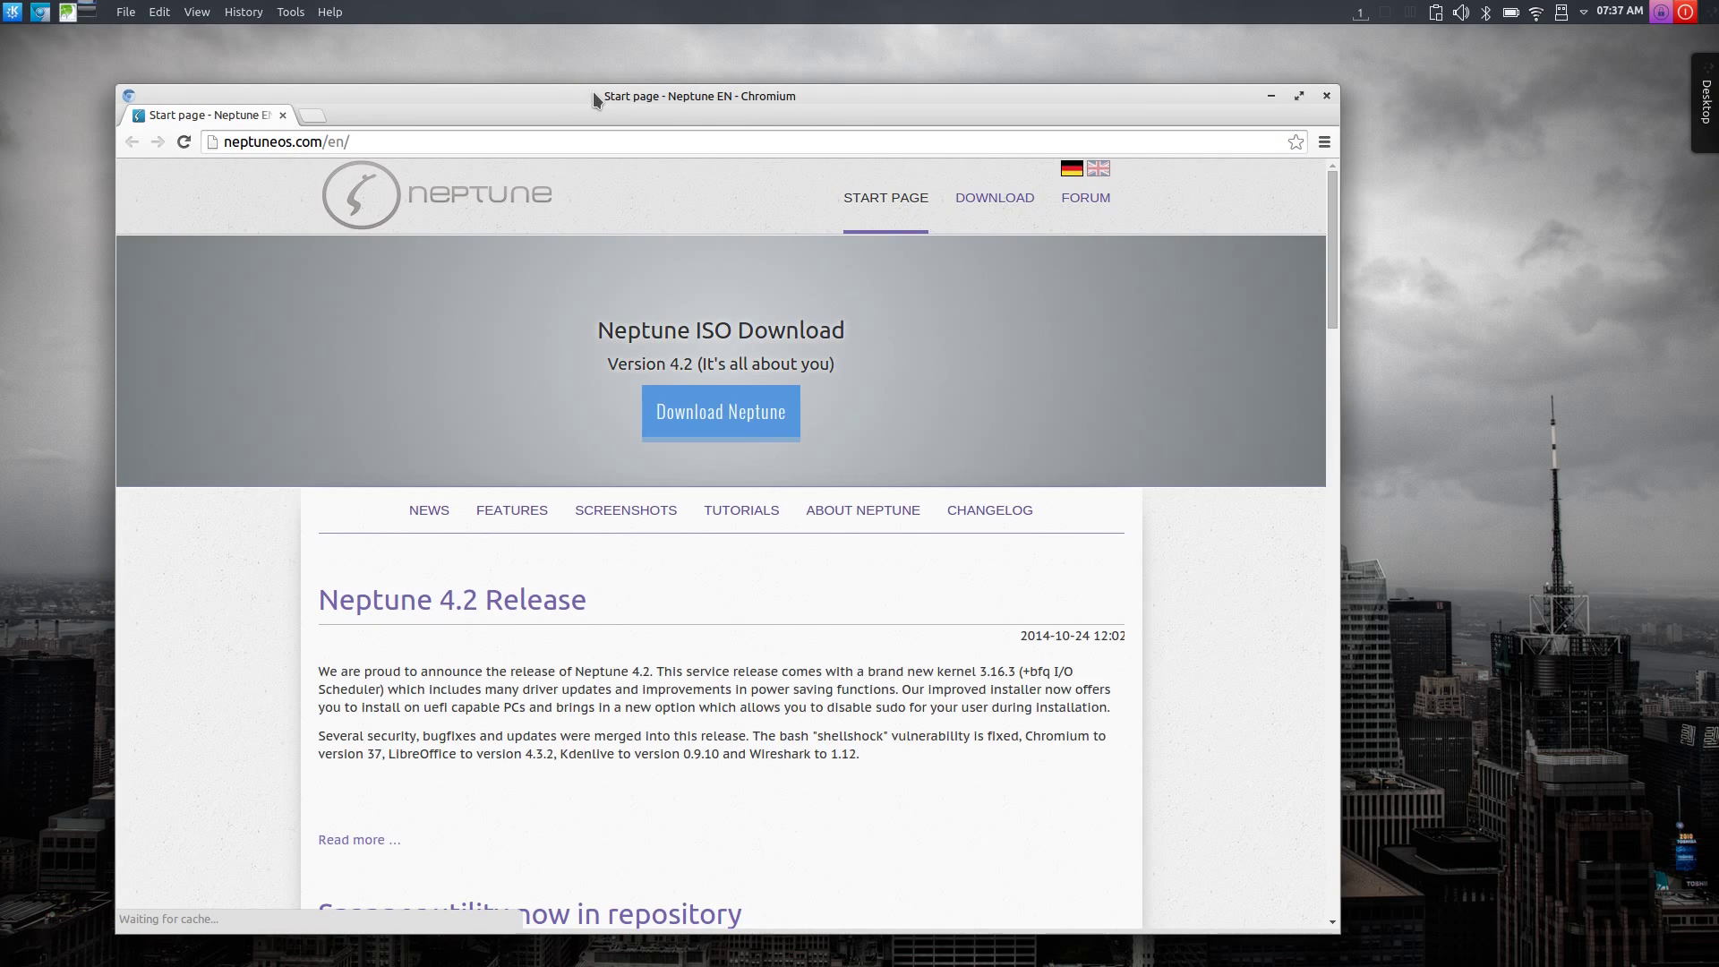
drag(593, 91, 751, 74)
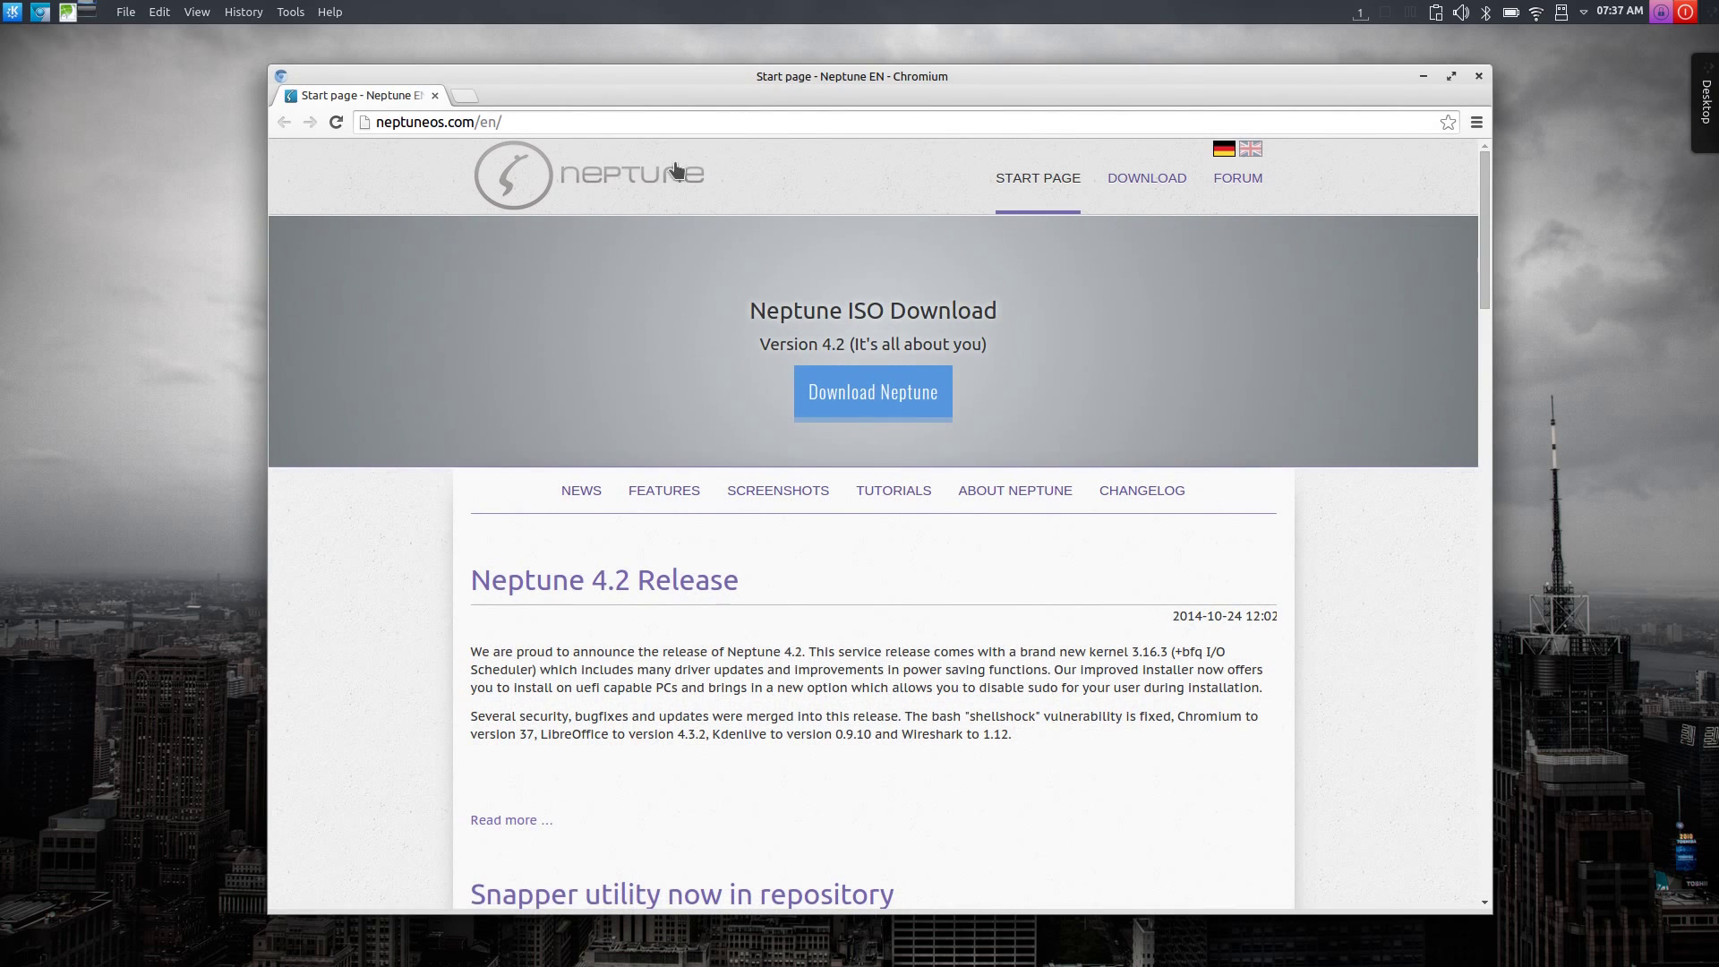